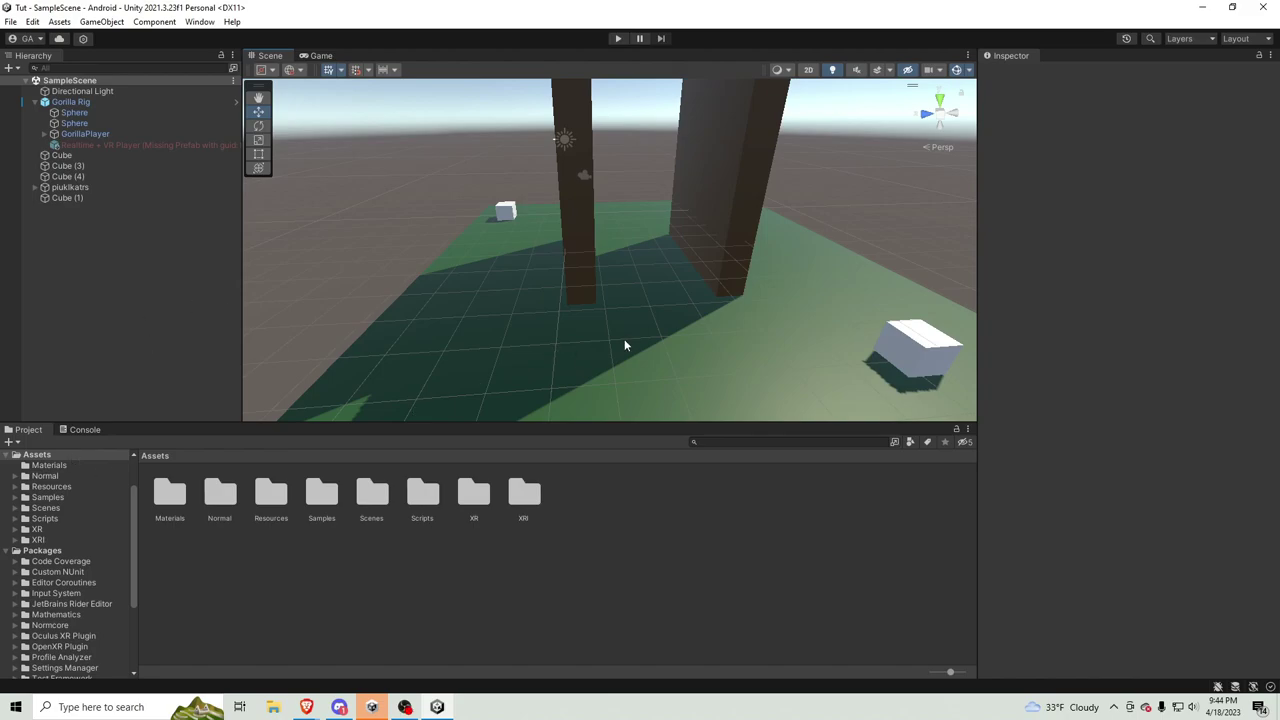
# Delete the missing-prefab Realtime + VR Player object under Gorilla Rig from the scene.
pyautogui.moveTo(624, 345); pyautogui.dragTo(722, 298, button='right')
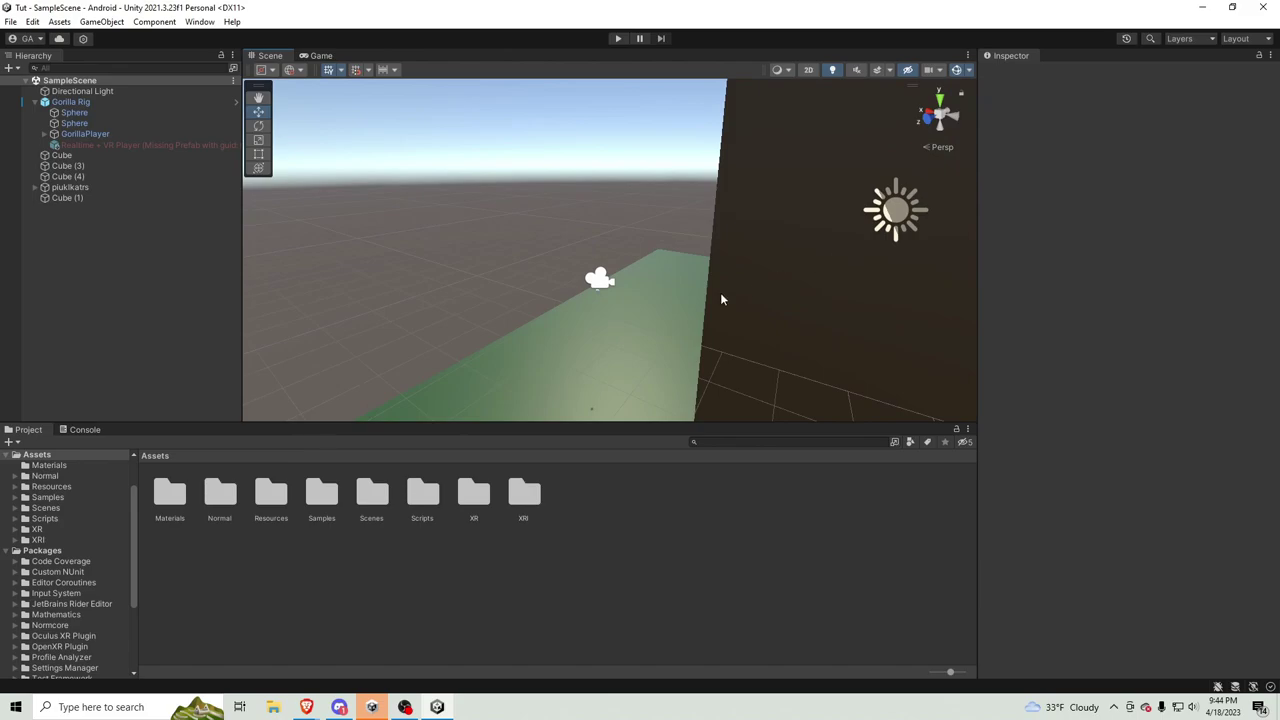
pyautogui.click(35, 102)
pyautogui.click(35, 102)
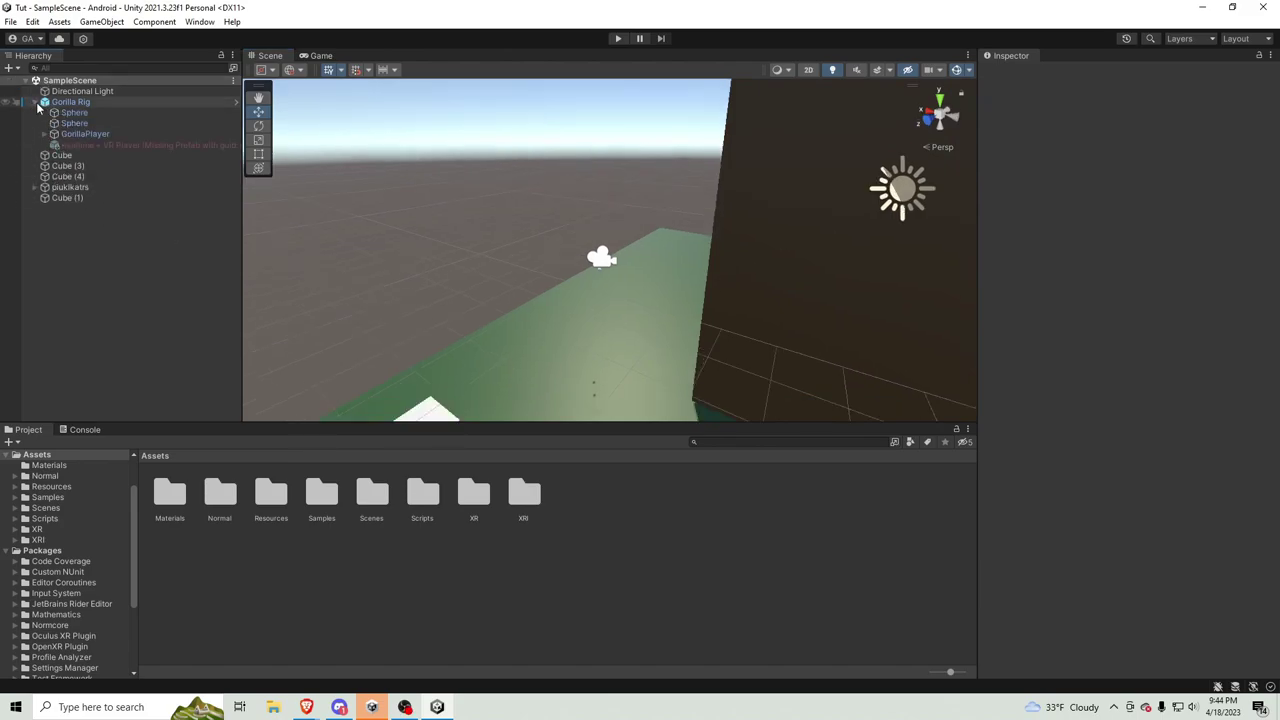
pyautogui.click(110, 147)
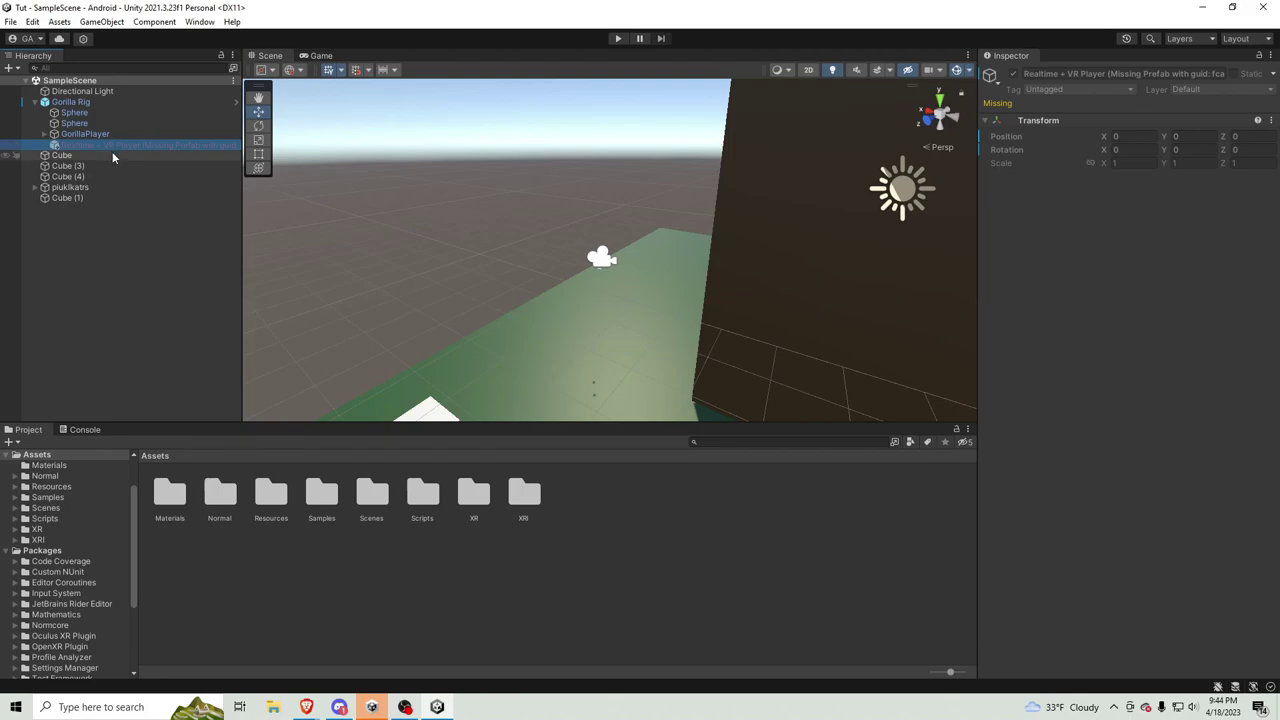
pyautogui.press('Delete')
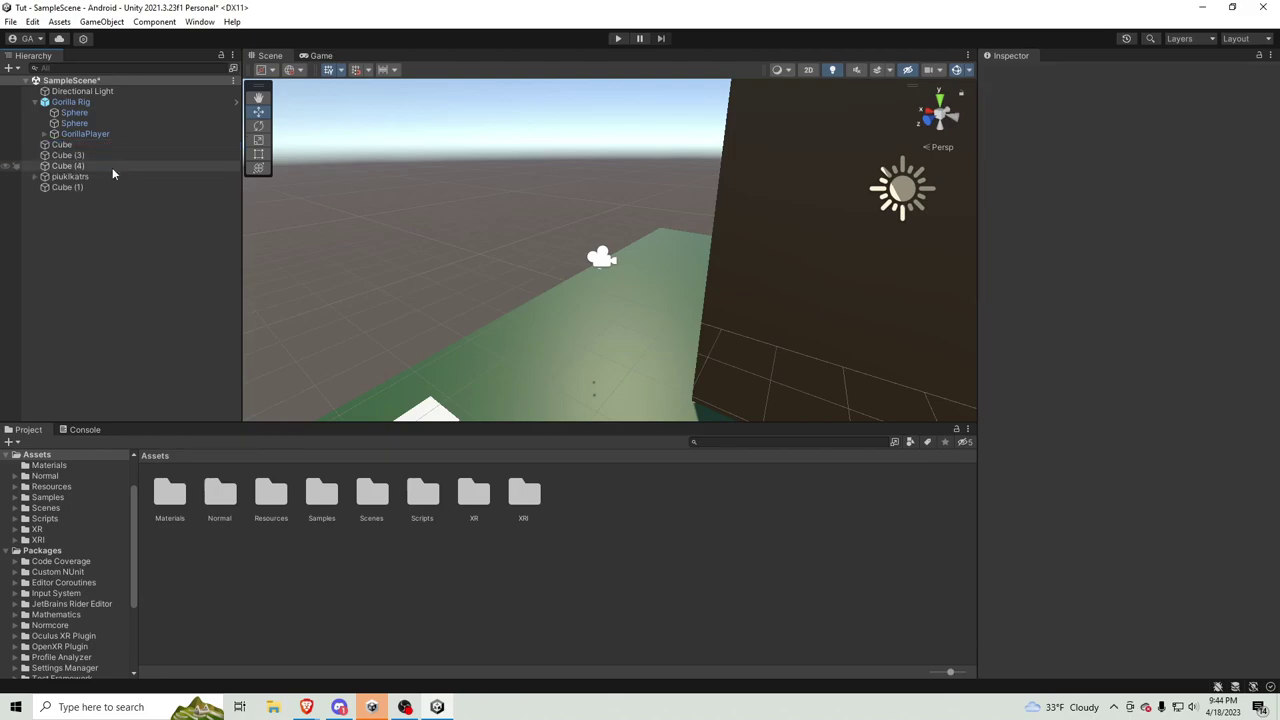
# Delete the Normal folder from Assets.
pyautogui.click(221, 496)
pyautogui.press('Delete')
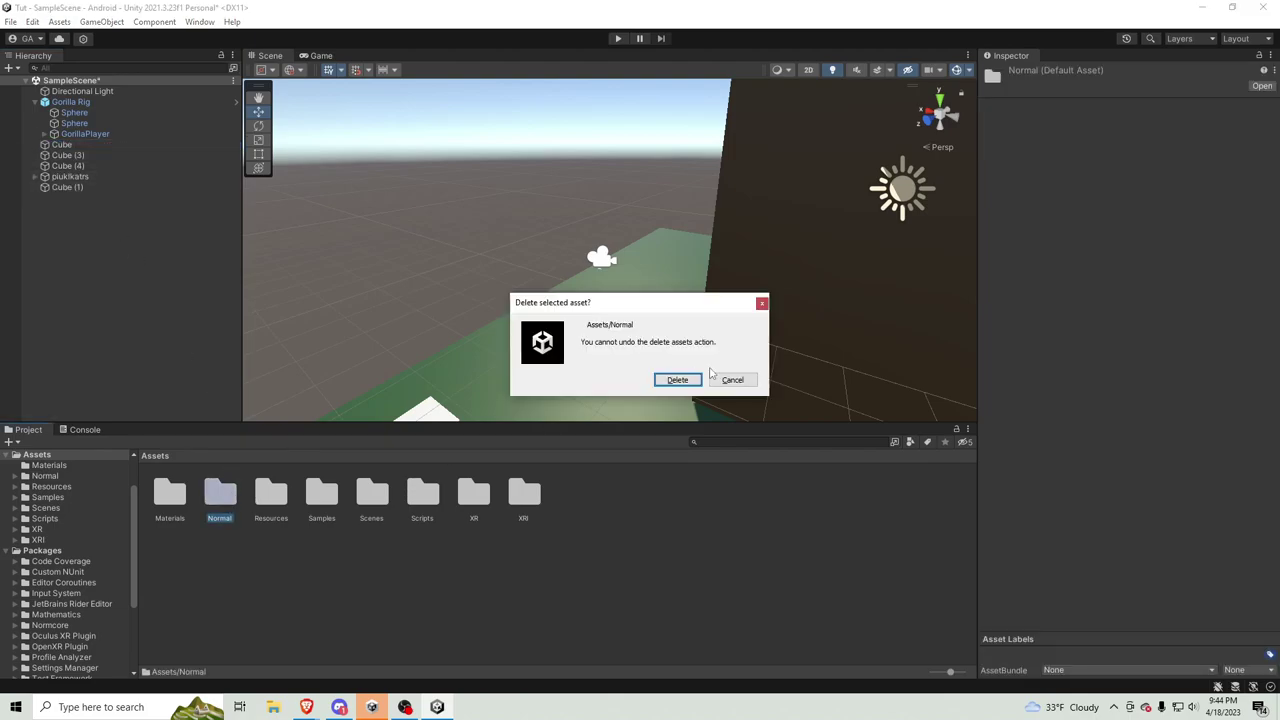
pyautogui.click(676, 381)
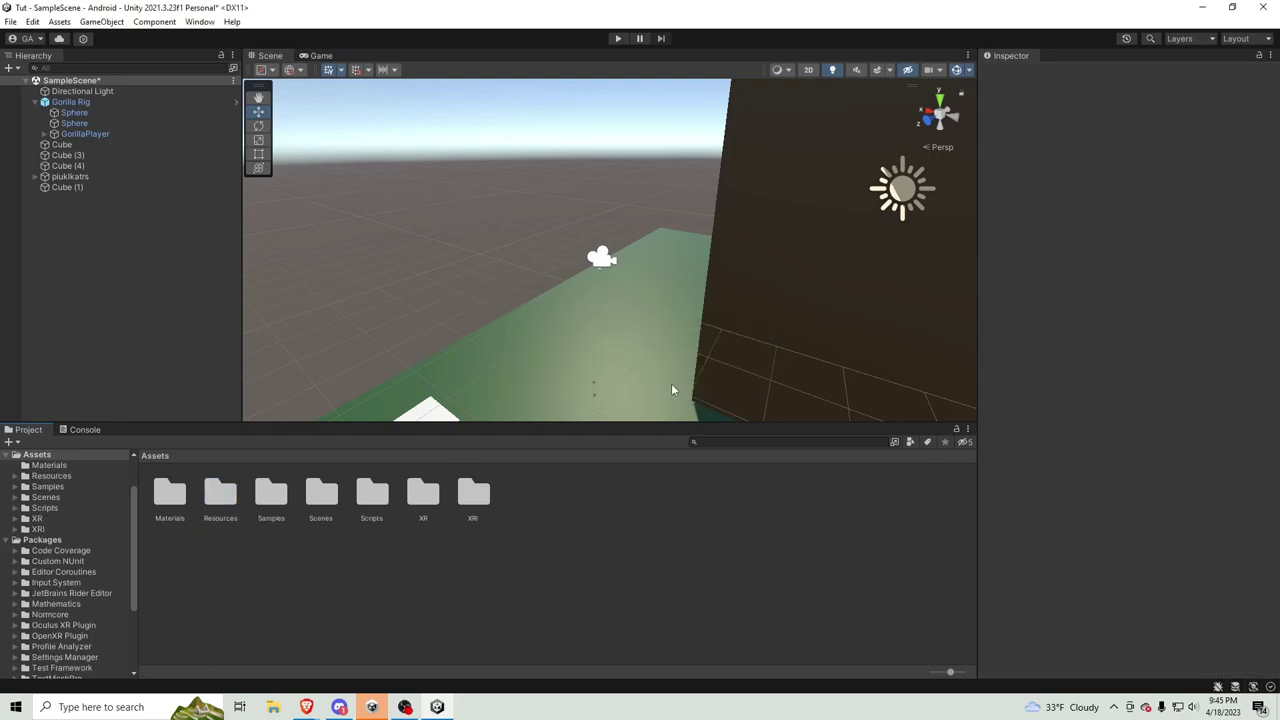
pyautogui.moveTo(664, 358); pyautogui.dragTo(504, 355, button='right')
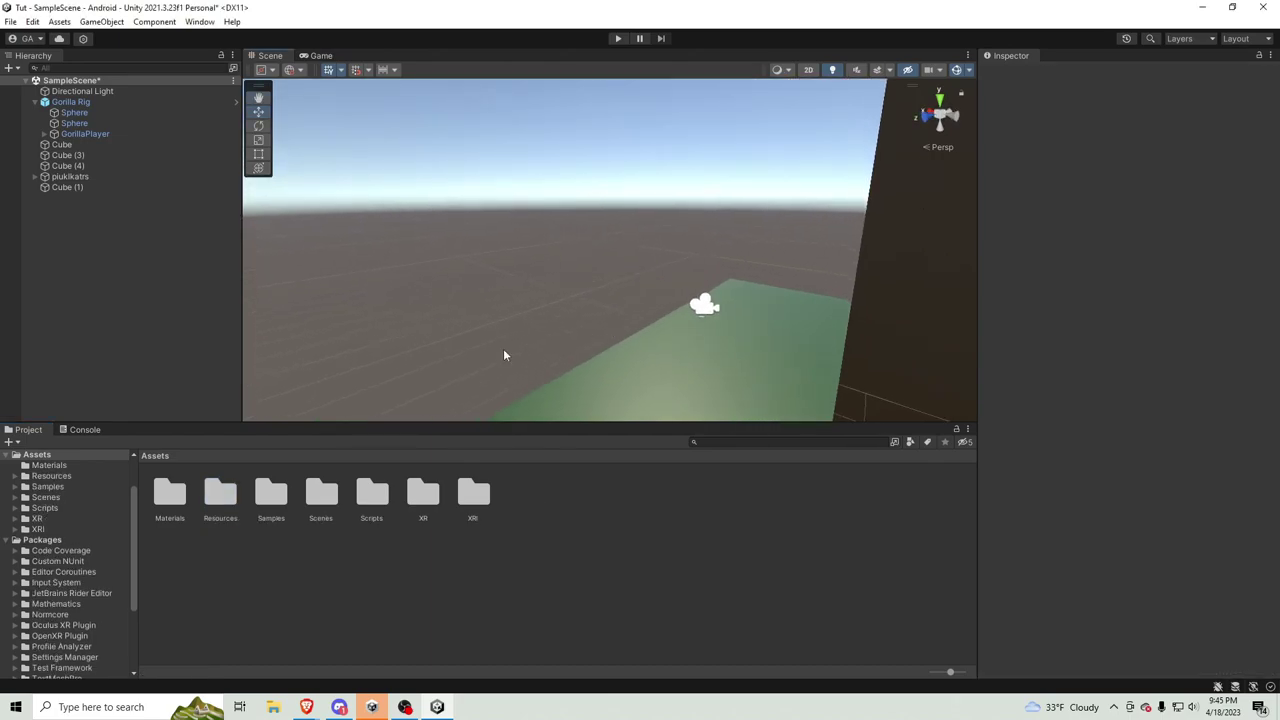
# Add PUN 2 - FREE to My Assets, accept the terms, and choose Open in Unity.
pyautogui.moveTo(306, 707)
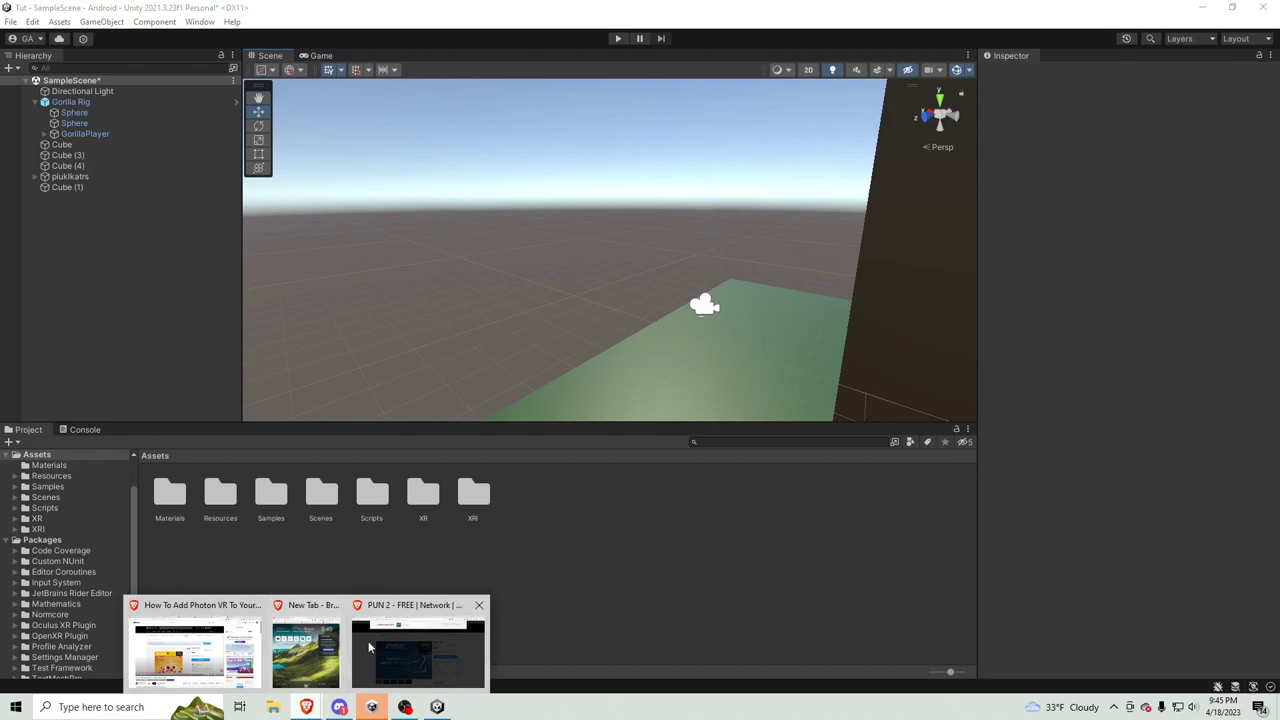
pyautogui.click(431, 603)
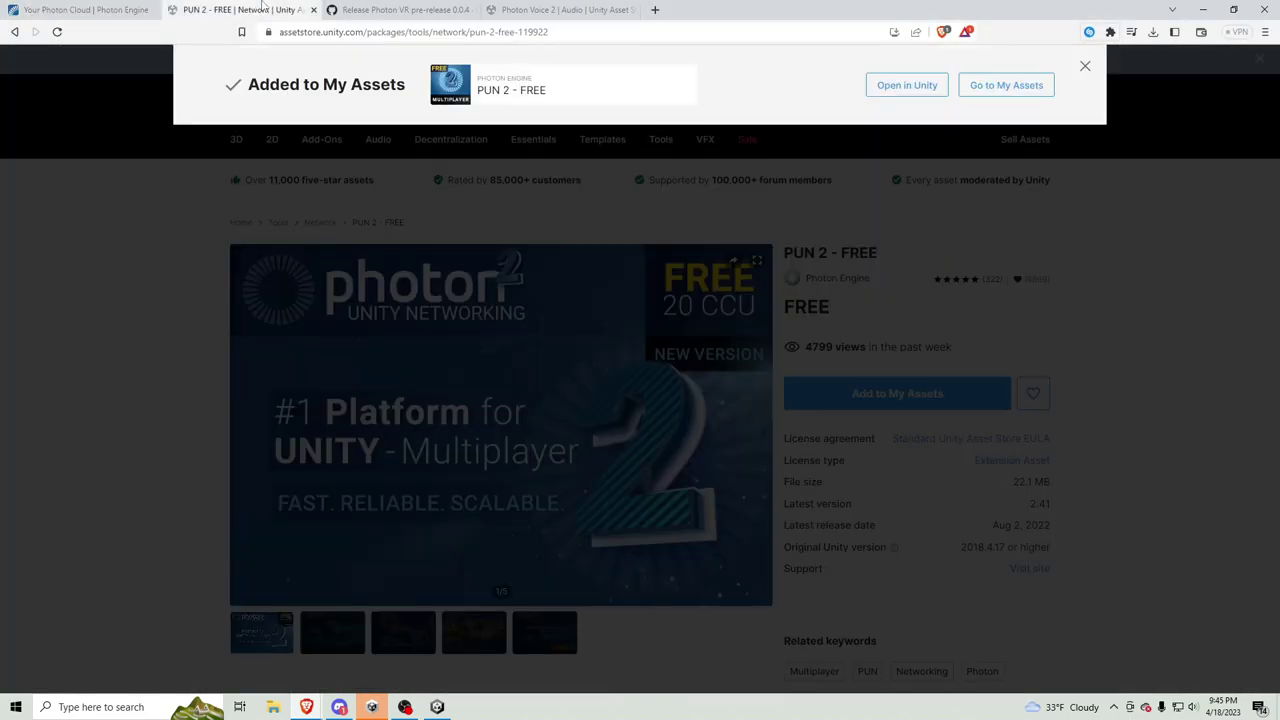
pyautogui.click(1085, 66)
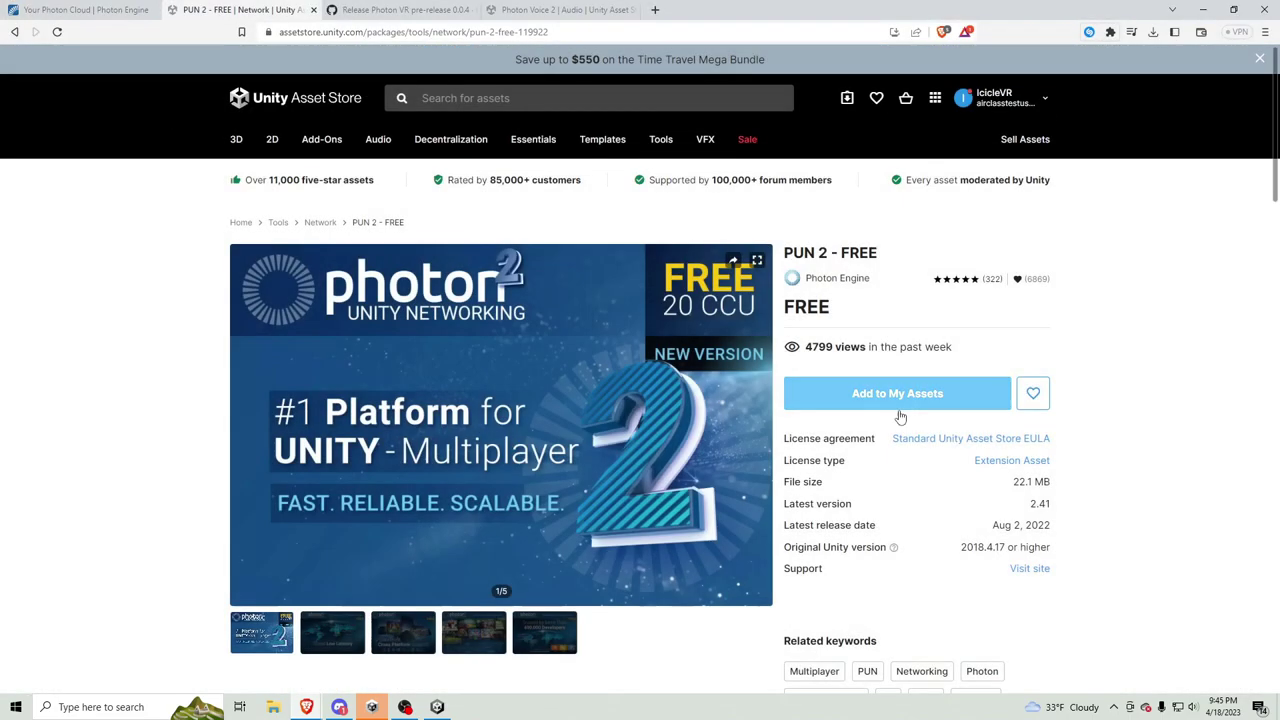
pyautogui.click(898, 398)
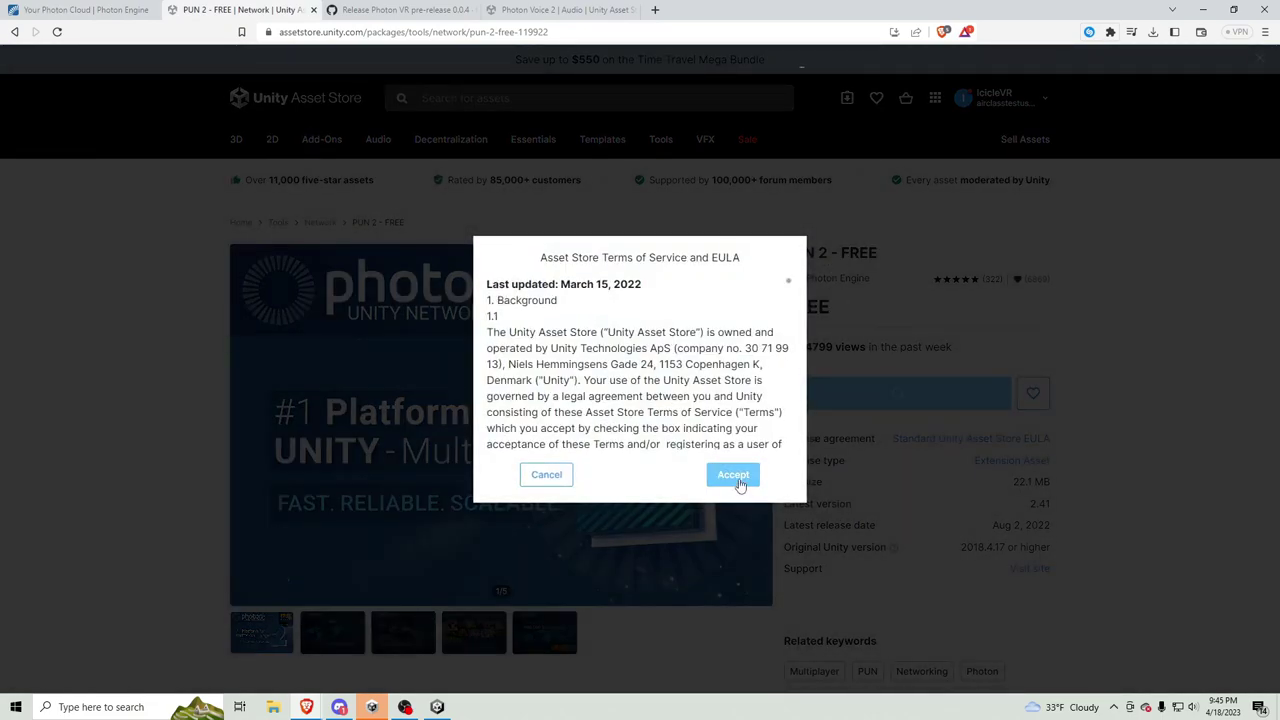
pyautogui.click(737, 476)
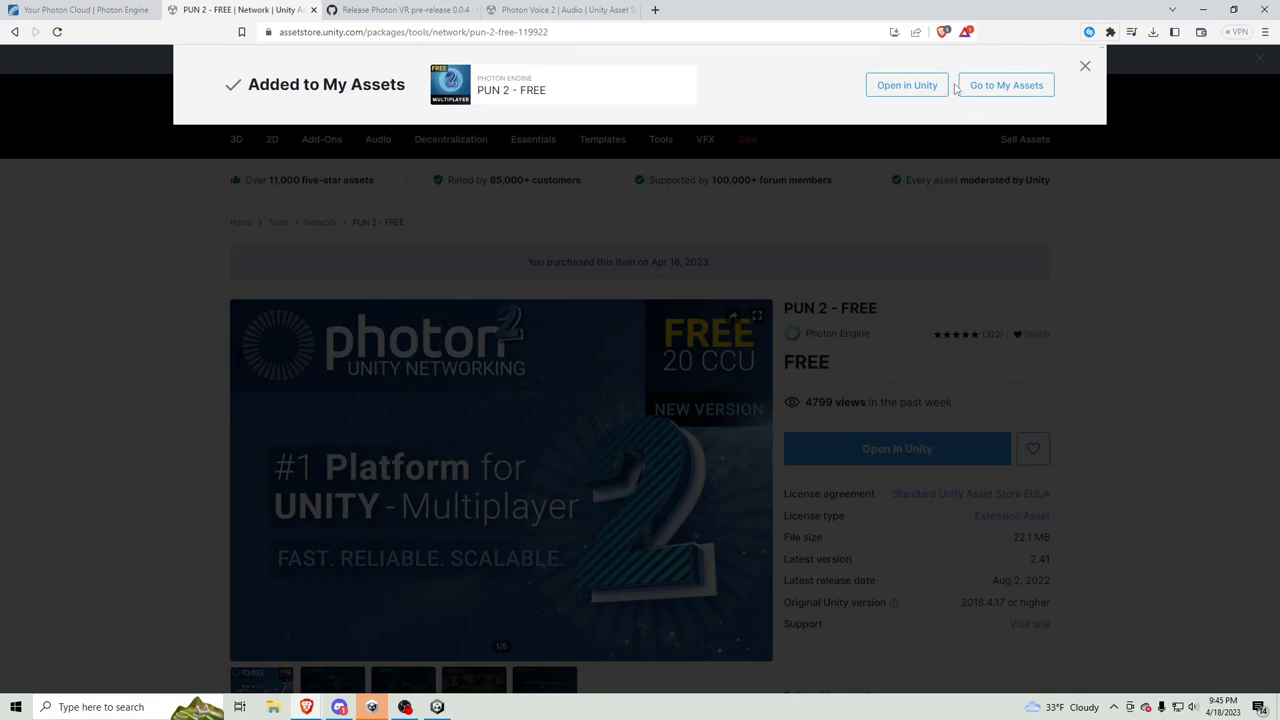
pyautogui.click(923, 90)
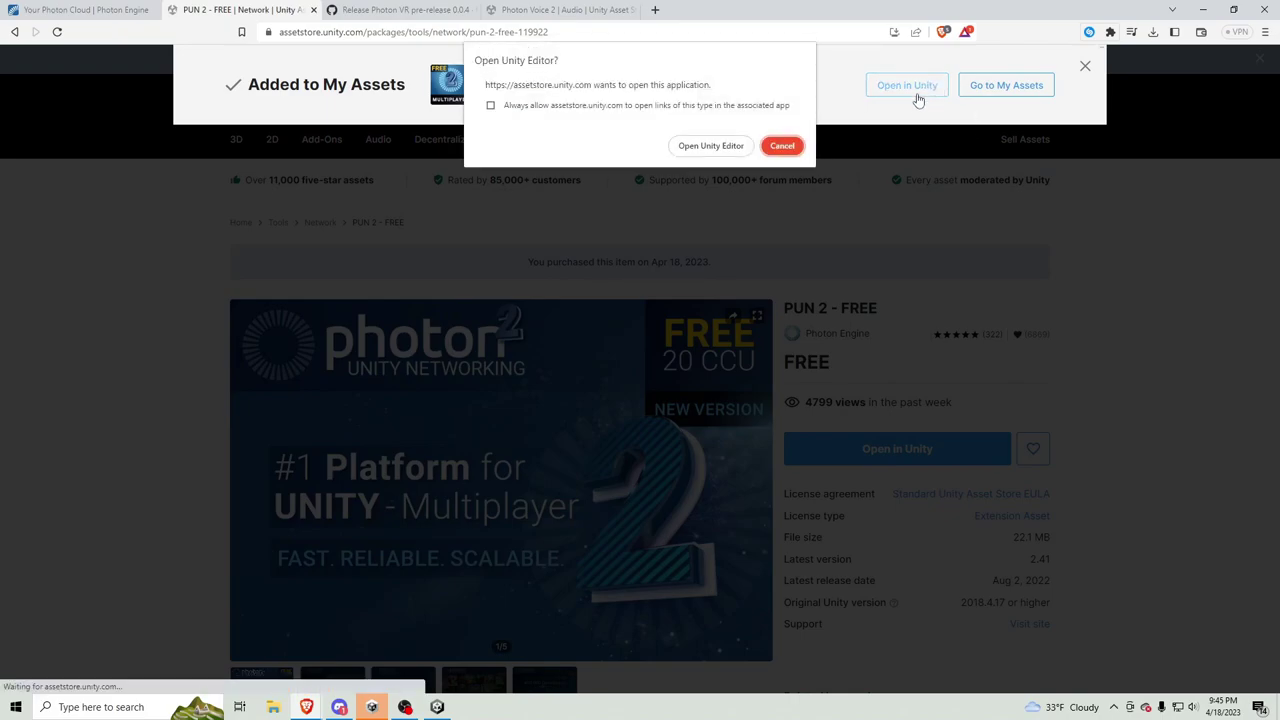
# Launch Unity from the browser, re-download PUN 2 - FREE and import all its files.
pyautogui.click(712, 146)
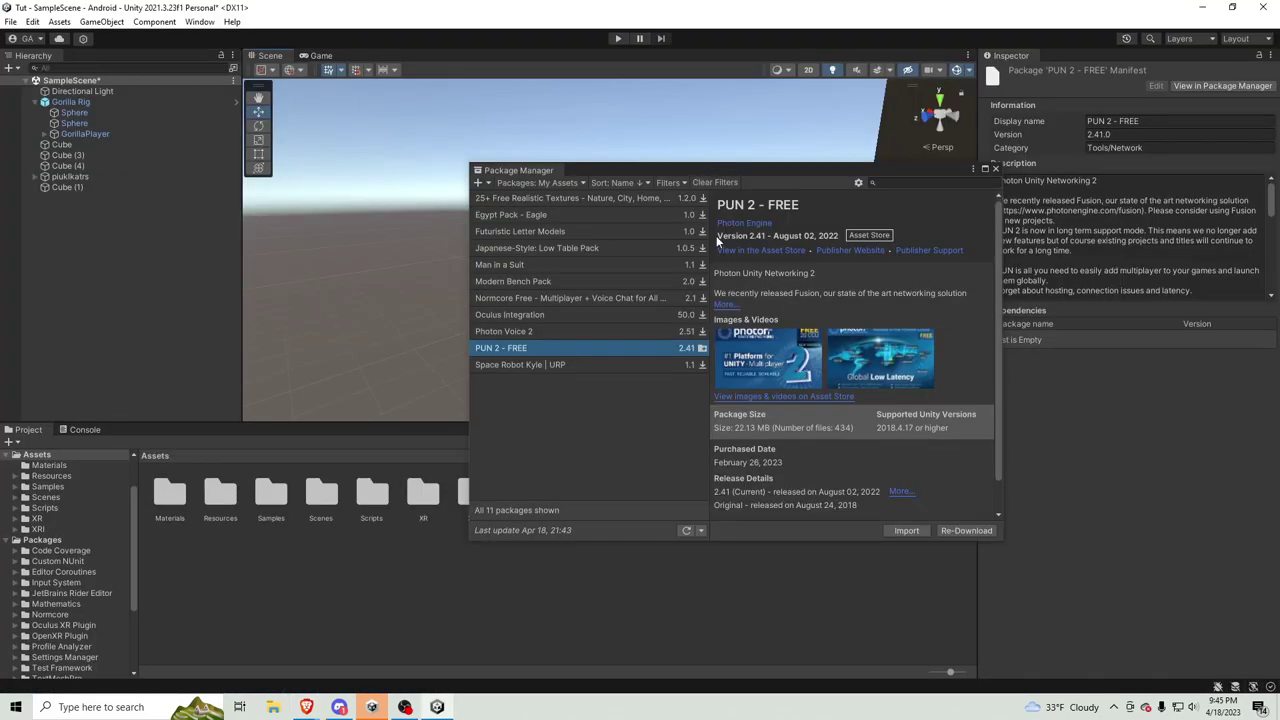
pyautogui.click(955, 530)
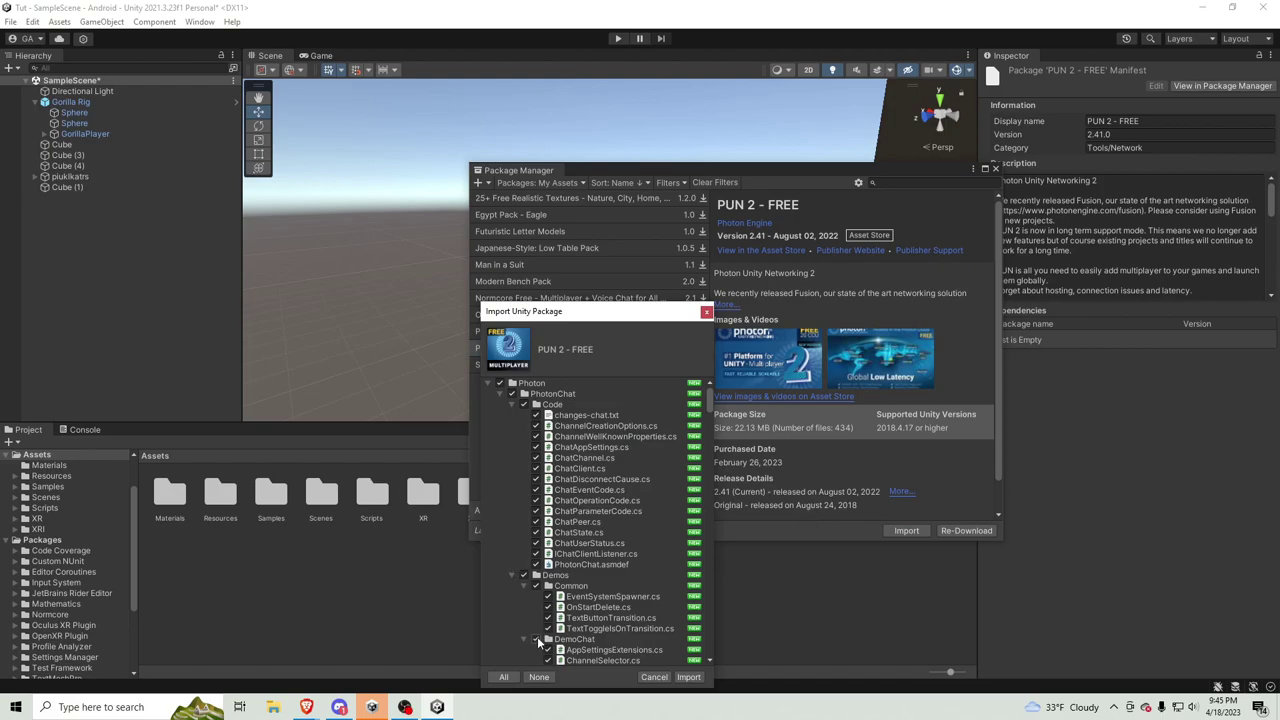
pyautogui.click(689, 677)
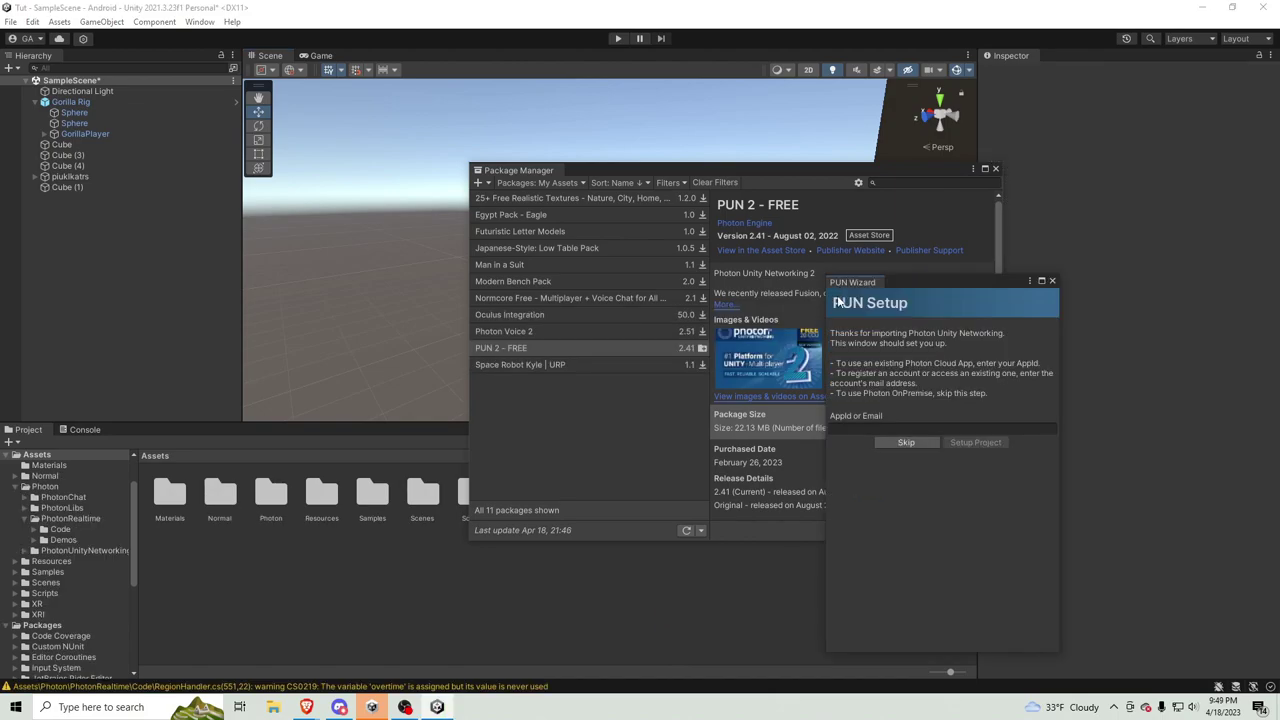
pyautogui.moveTo(924, 276)
pyautogui.mouseDown()
pyautogui.moveTo(987, 278)
pyautogui.moveTo(929, 280)
pyautogui.moveTo(932, 268)
pyautogui.mouseUp()
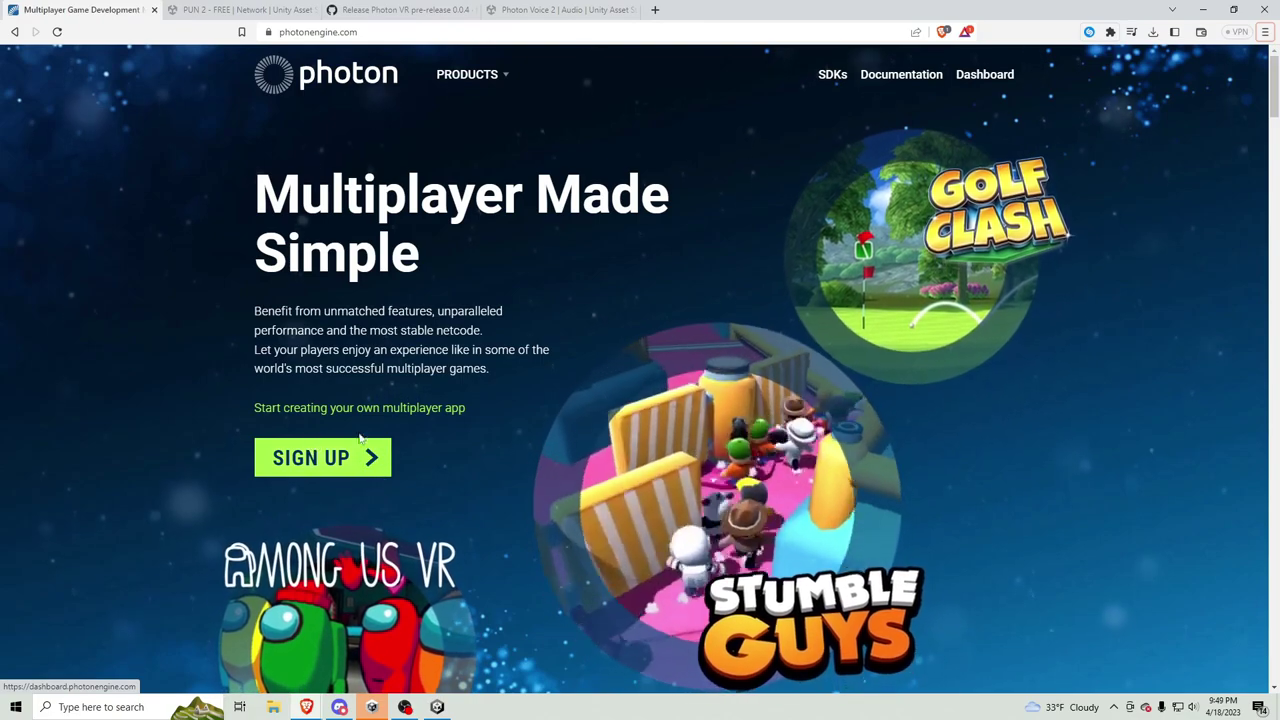
# Create a Photon application with the Pun SDK named 'Tutyeorua' on the dashboard.
pyautogui.click(987, 76)
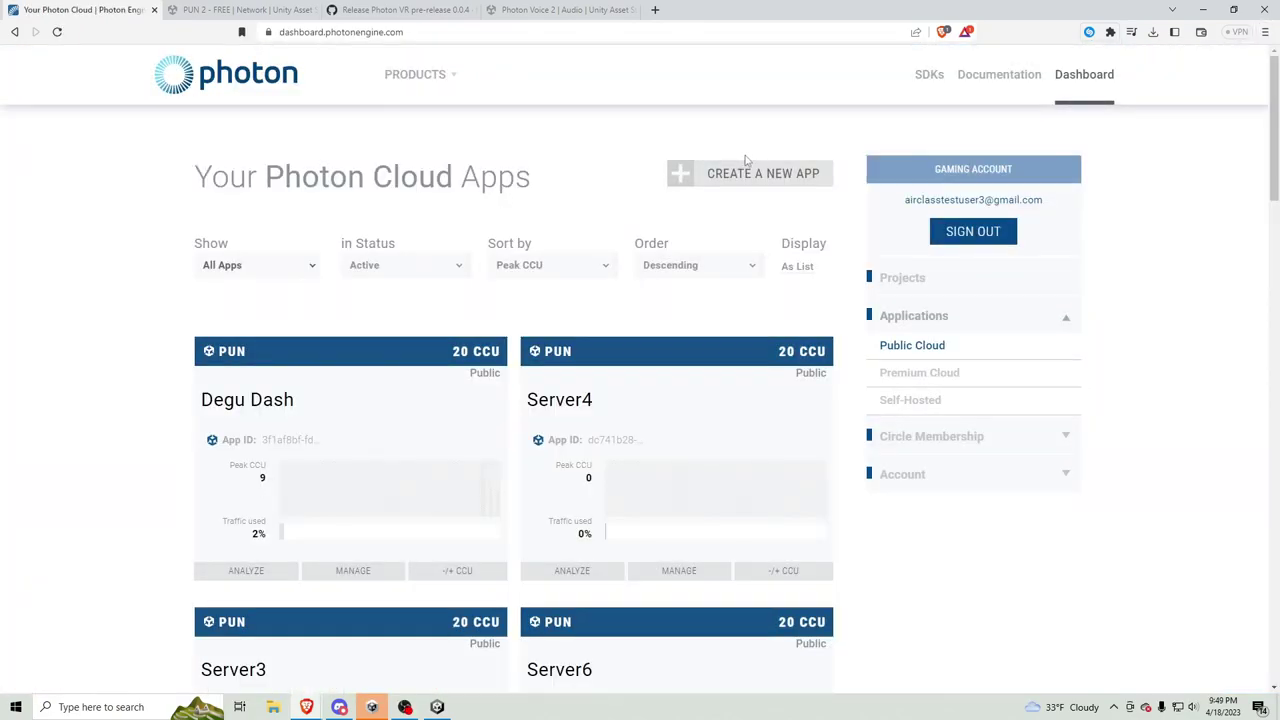
pyautogui.click(706, 174)
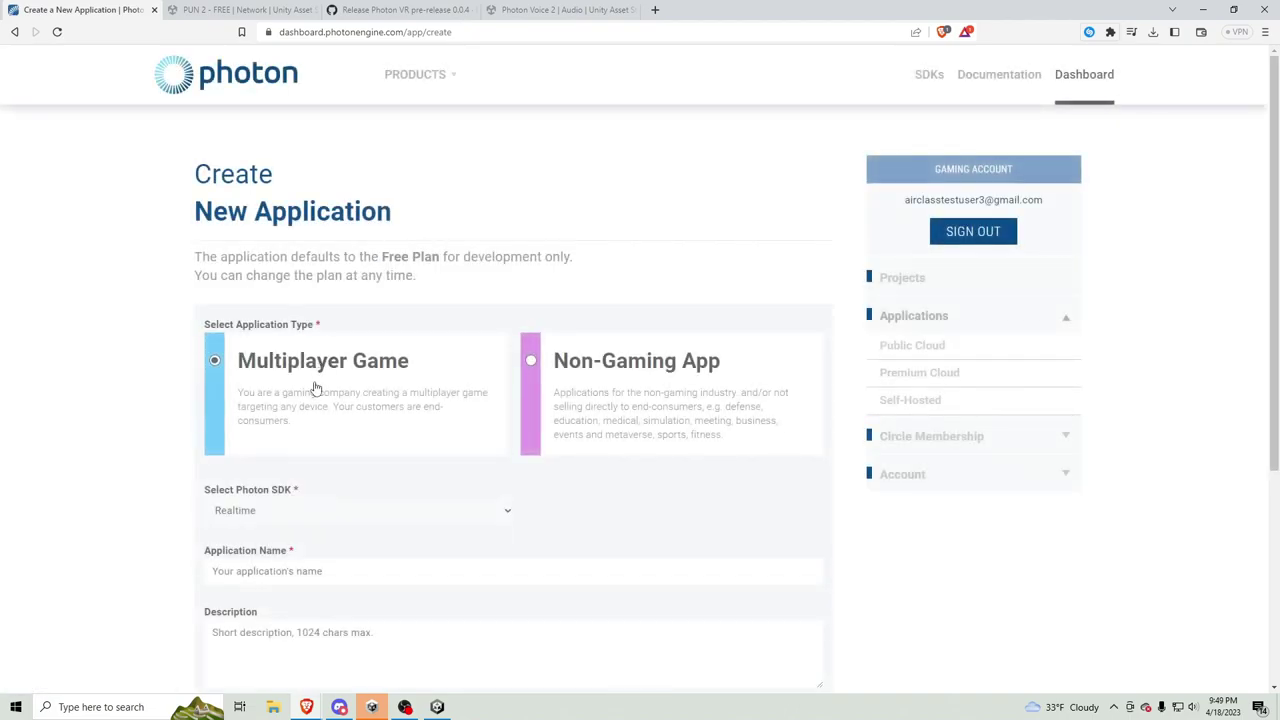
pyautogui.click(255, 511)
pyautogui.click(250, 555)
pyautogui.click(267, 570)
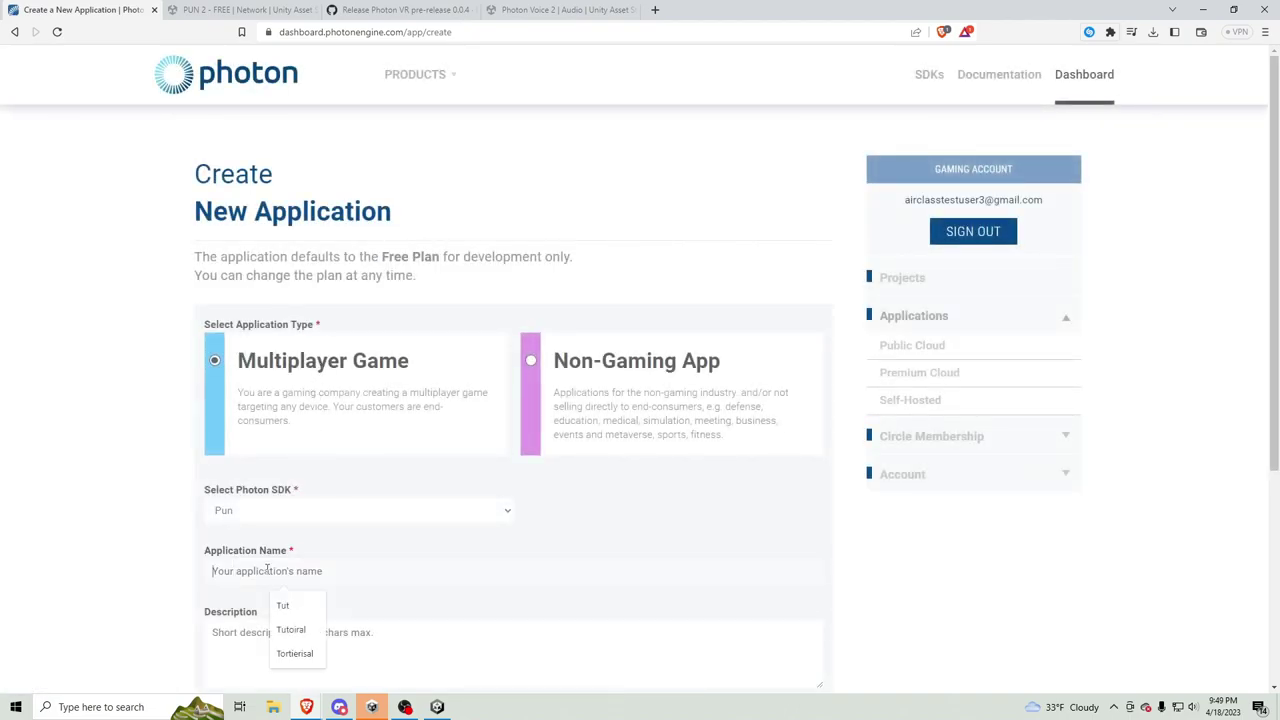
pyautogui.write('Tutyeorual')
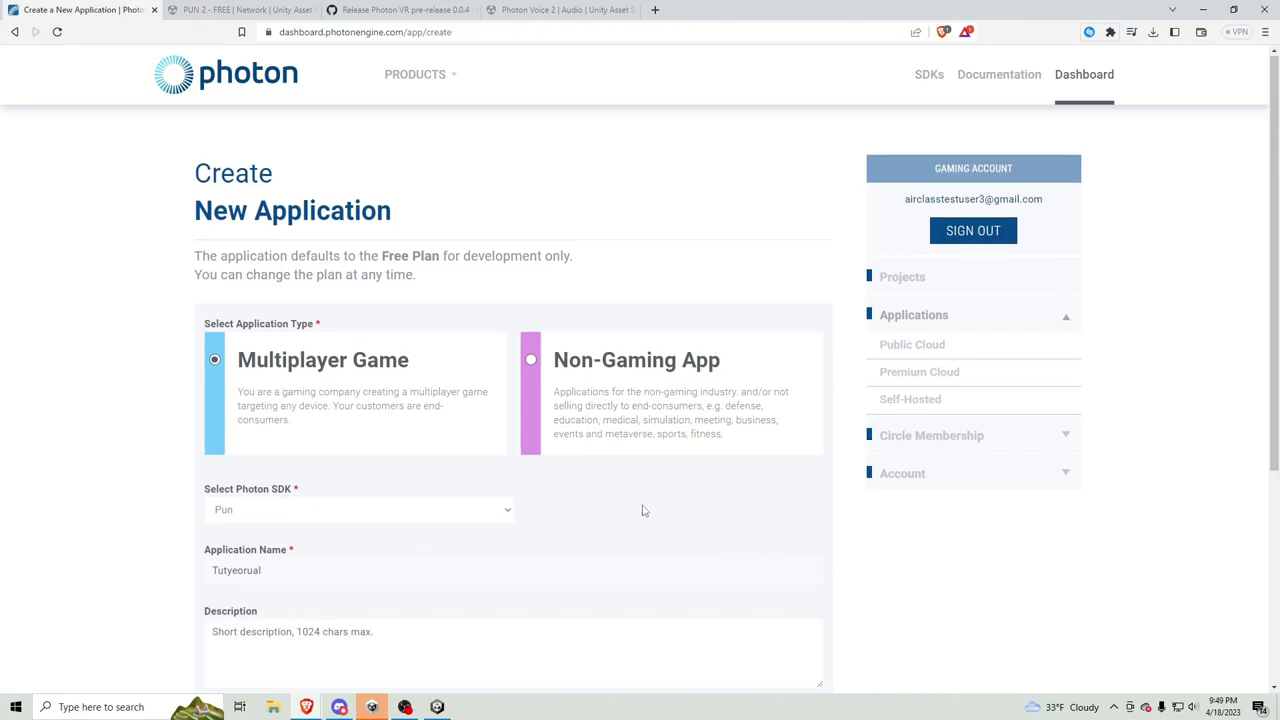
pyautogui.scroll(-2, 296, 459)
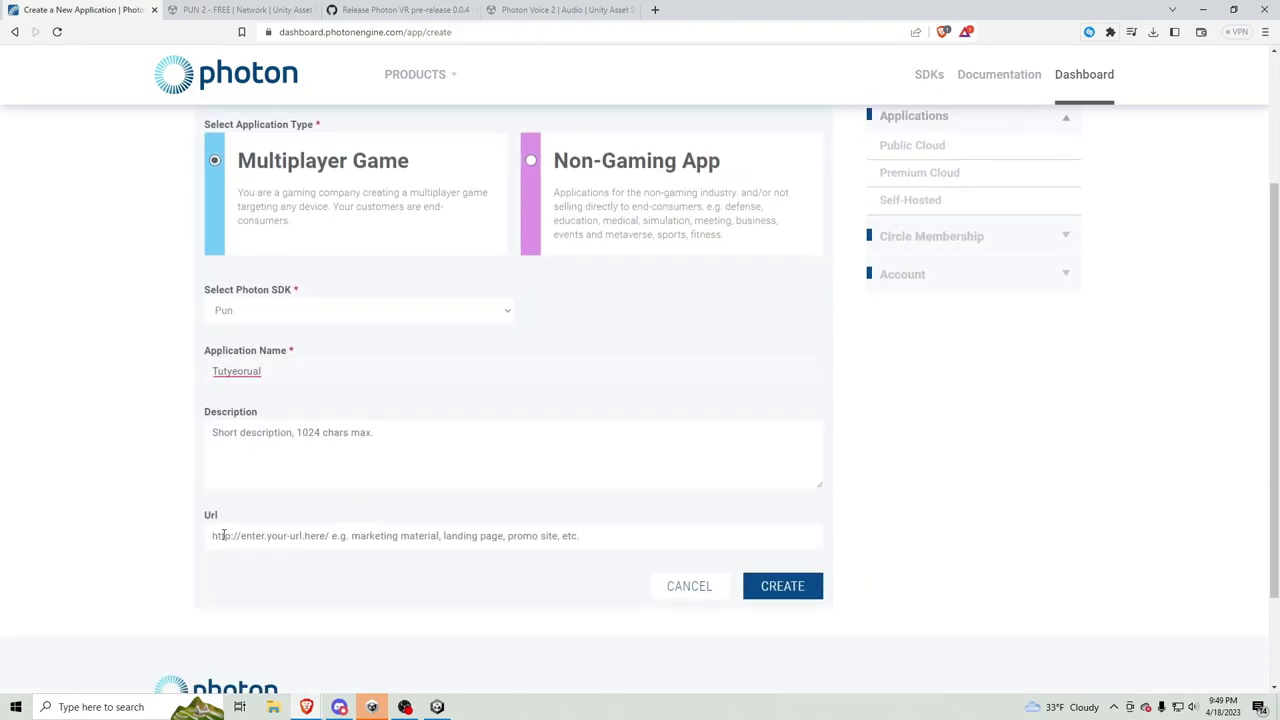
pyautogui.click(768, 594)
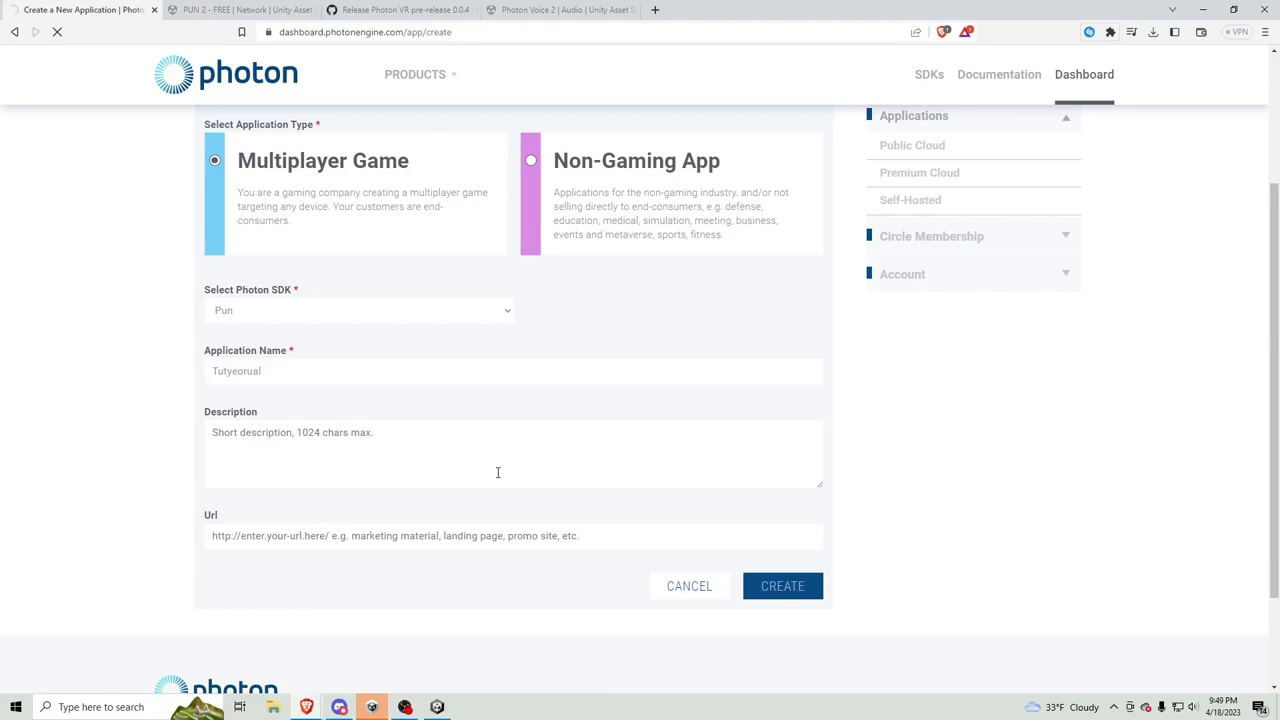
# Create another Photon application with the Voice SDK, named 'Tutersail'.
pyautogui.click(751, 174)
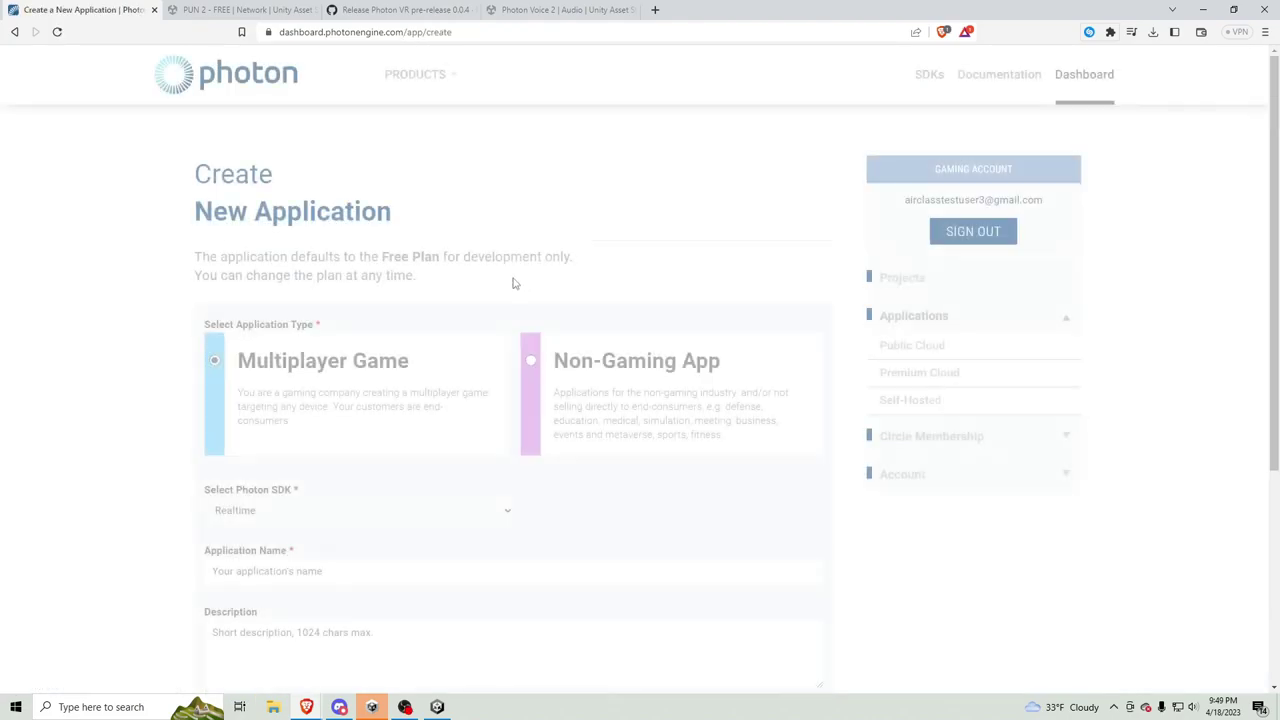
pyautogui.click(288, 511)
pyautogui.click(270, 570)
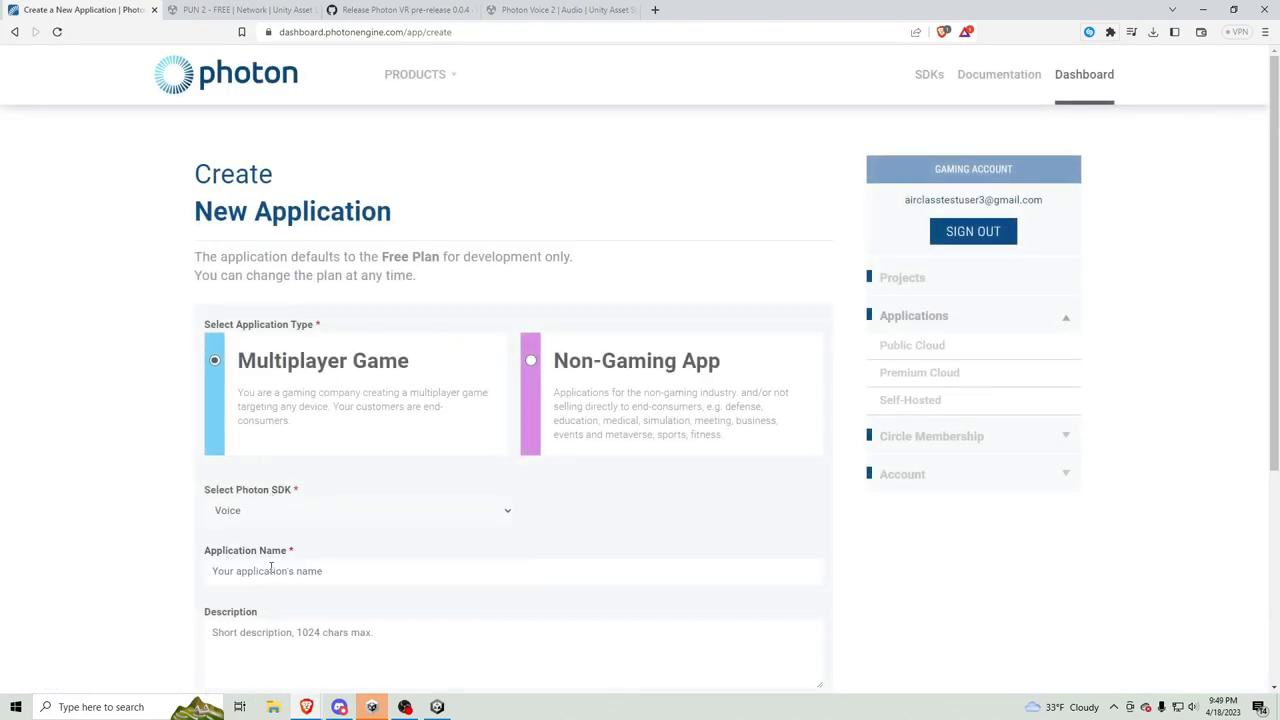
pyautogui.click(274, 567)
pyautogui.write('Tuters')
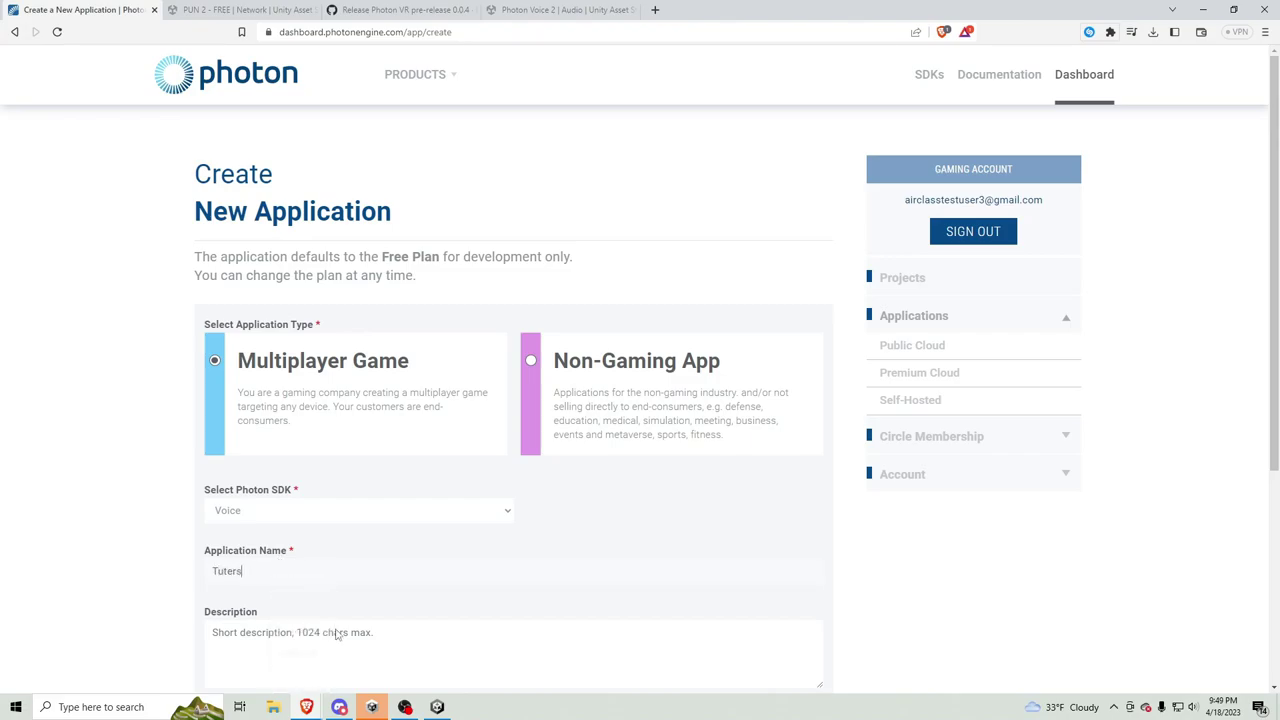
pyautogui.write('ail')
pyautogui.scroll(-2, 400, 534)
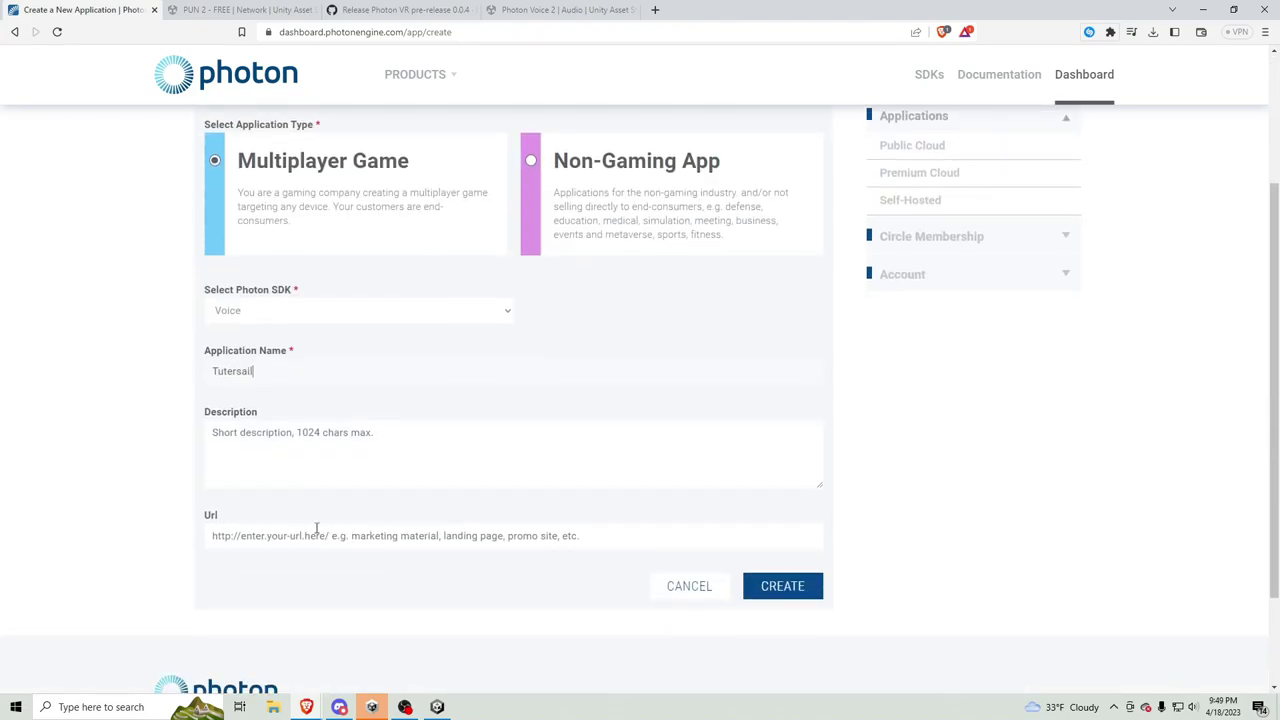
pyautogui.click(778, 586)
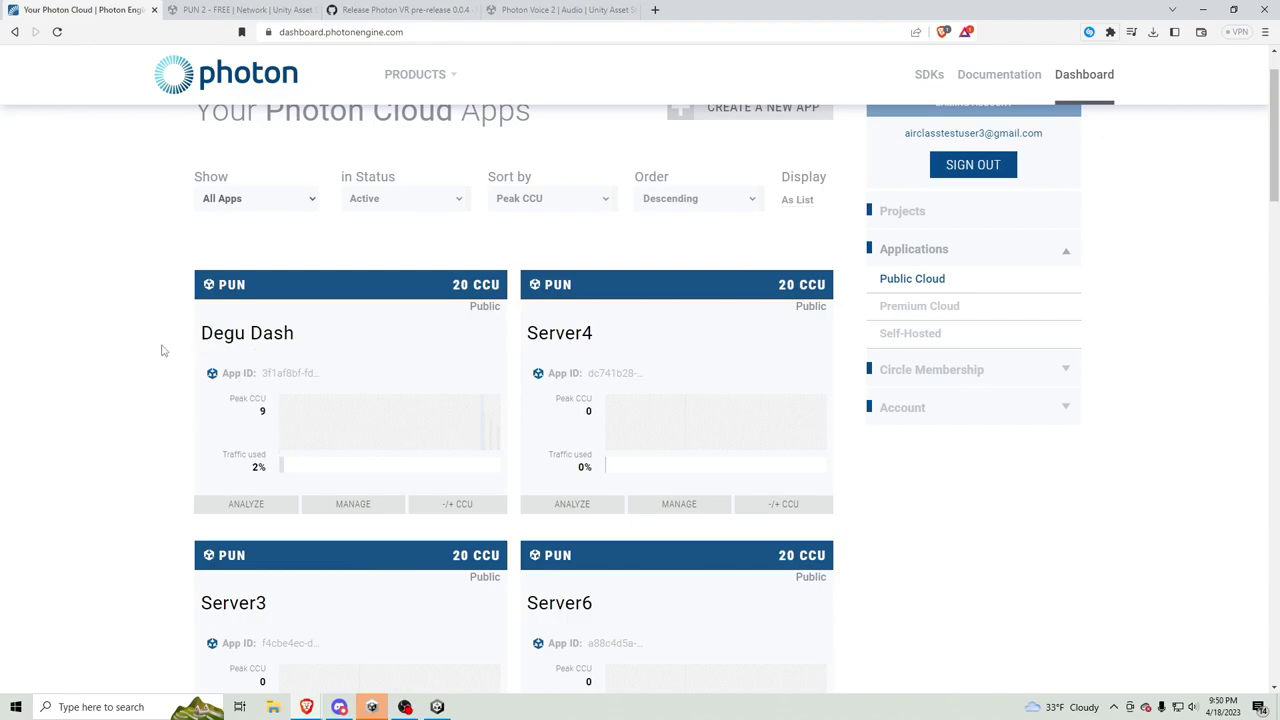
pyautogui.scroll(-4, 279, 512)
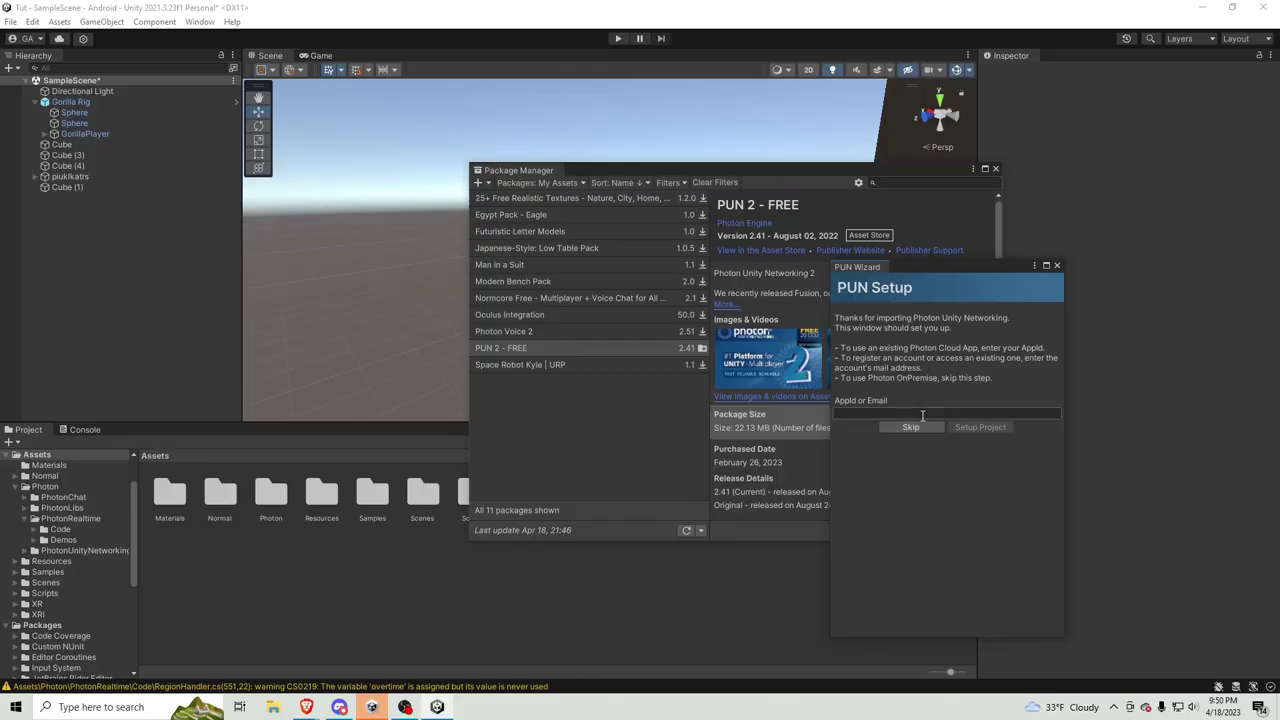
# Paste the new AppId into the PUN Wizard, set up the project, and close the wizard.
pyautogui.click(925, 413)
pyautogui.write('45d47076-733f-4dae-b053-974c7671faa8')
pyautogui.click(967, 428)
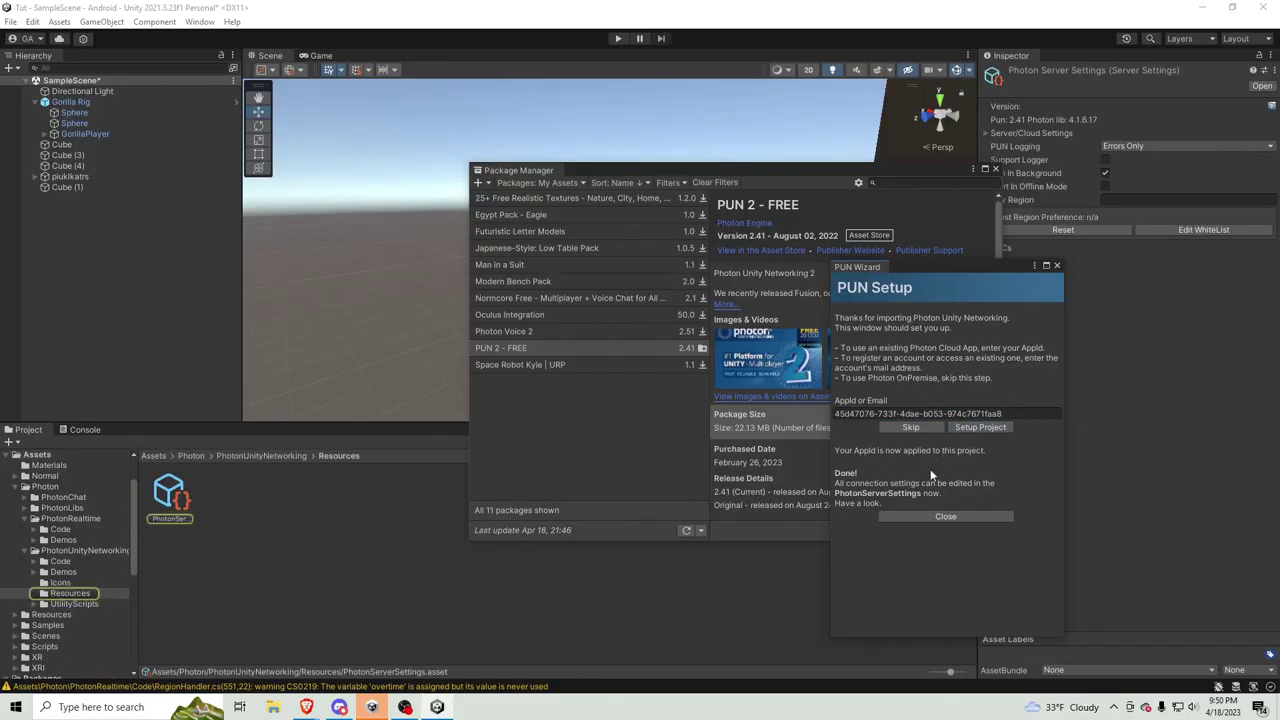
pyautogui.click(922, 517)
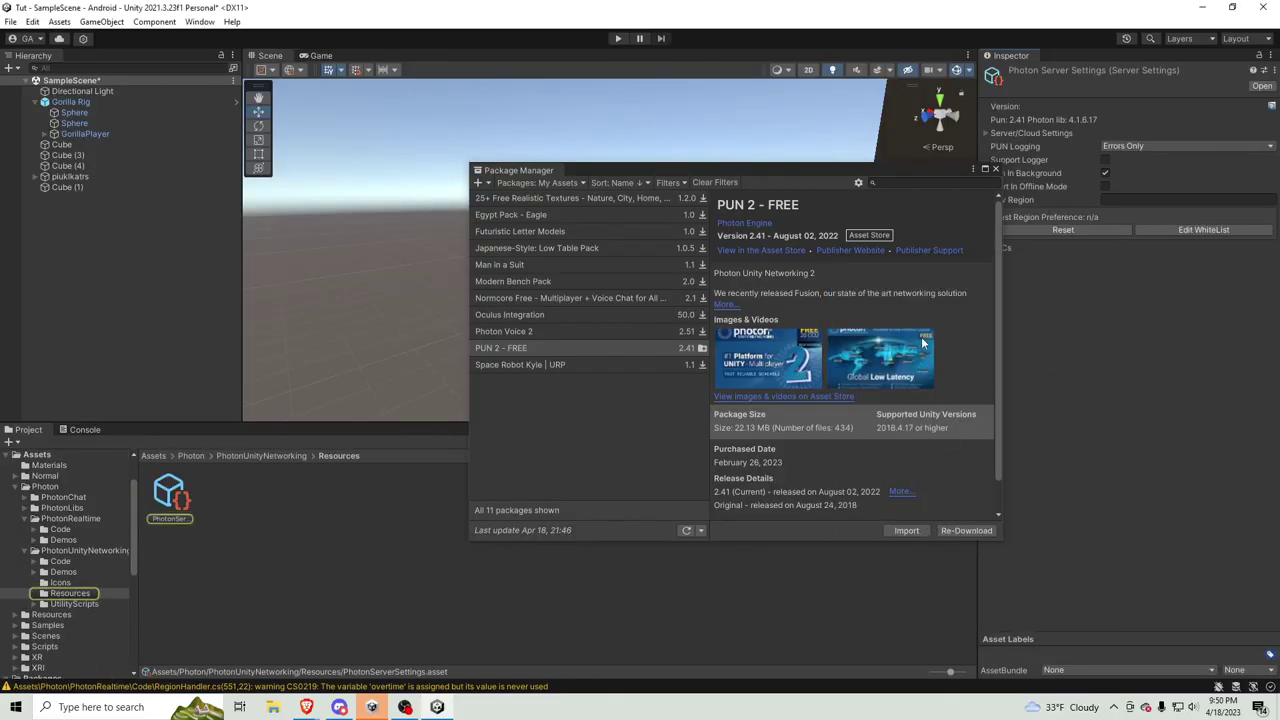
# Close Package Manager and show the root Assets folder in the Project panel.
pyautogui.click(995, 168)
pyautogui.click(58, 266)
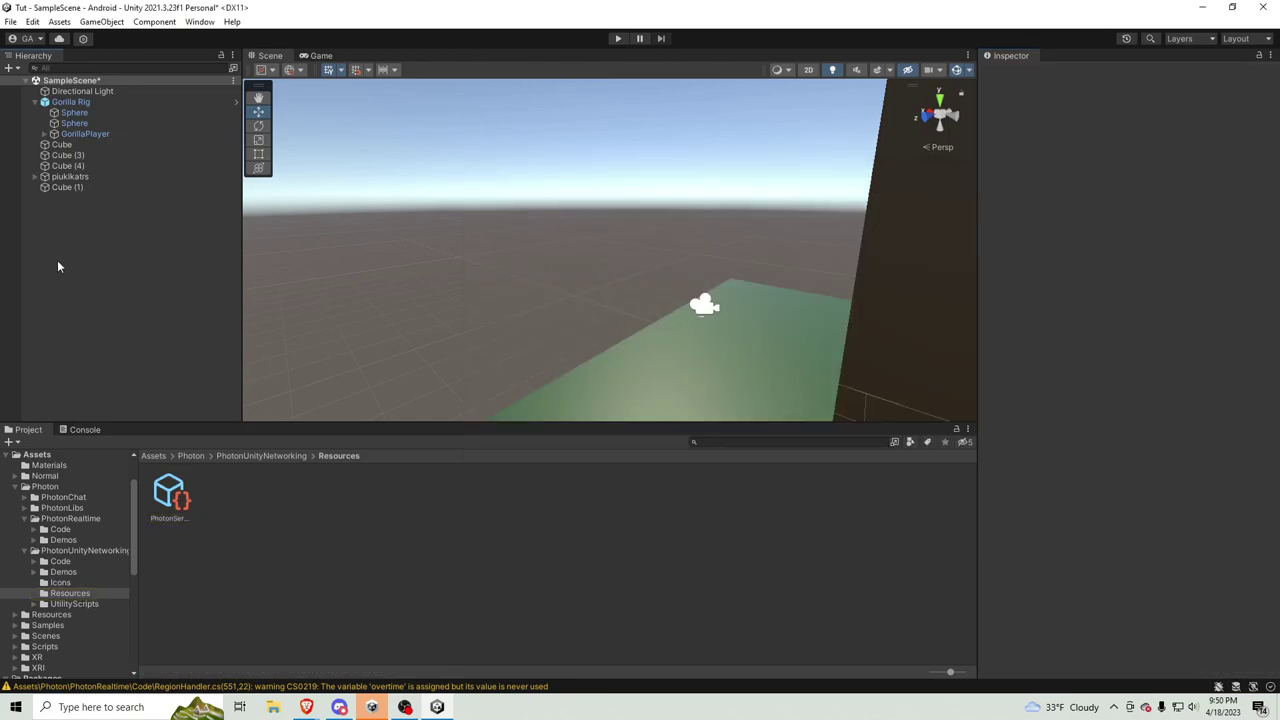
pyautogui.click(38, 455)
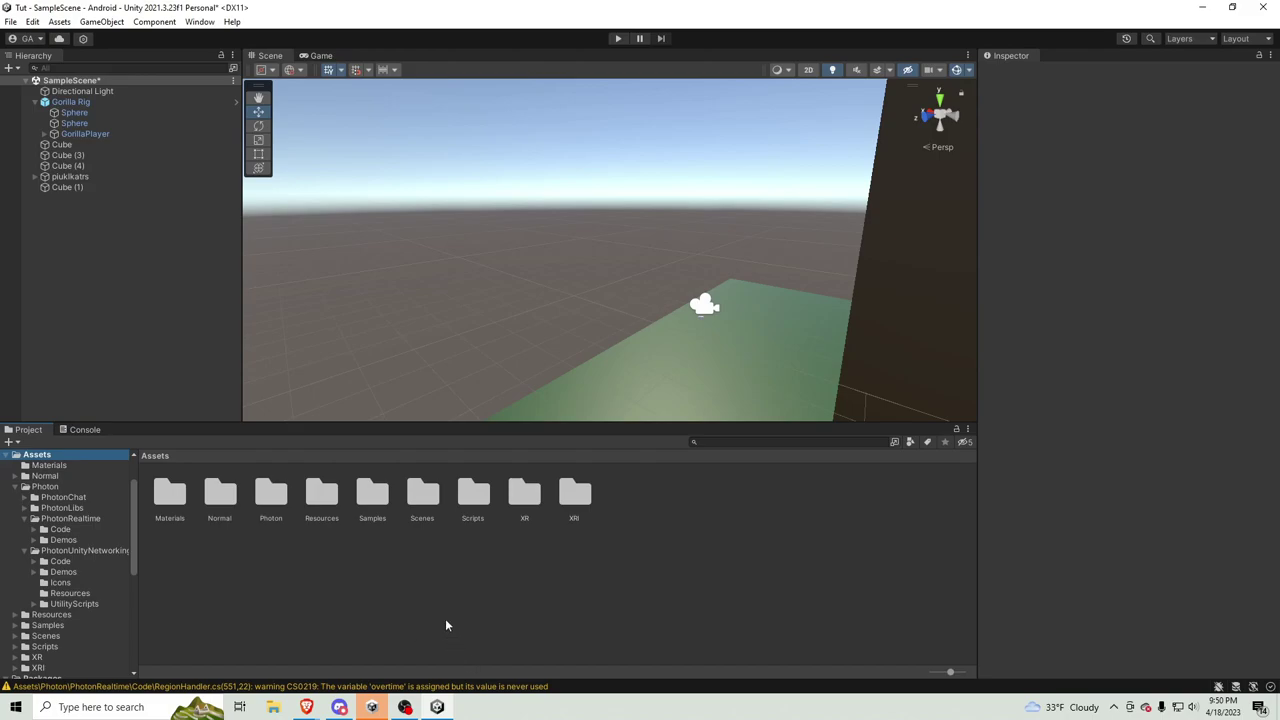
# Add Photon Voice 2 to My Assets, accept the terms, and open it in the Unity Editor.
pyautogui.click(306, 707)
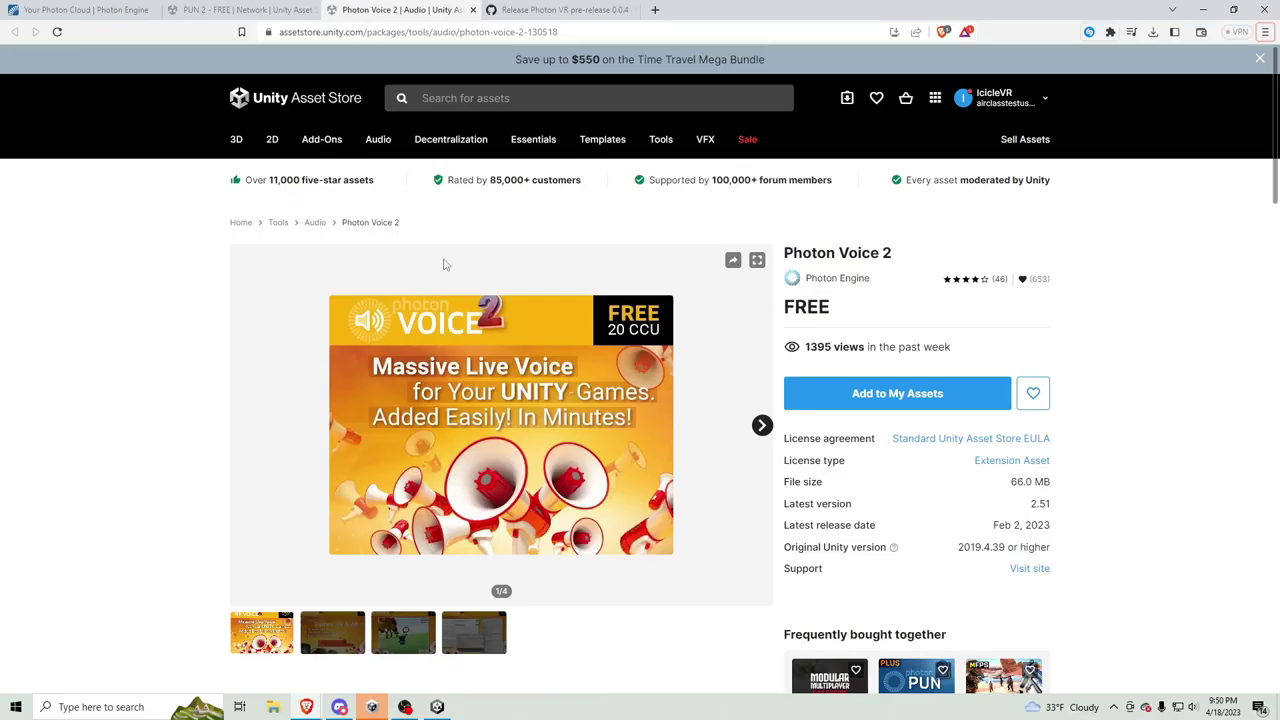
pyautogui.click(835, 404)
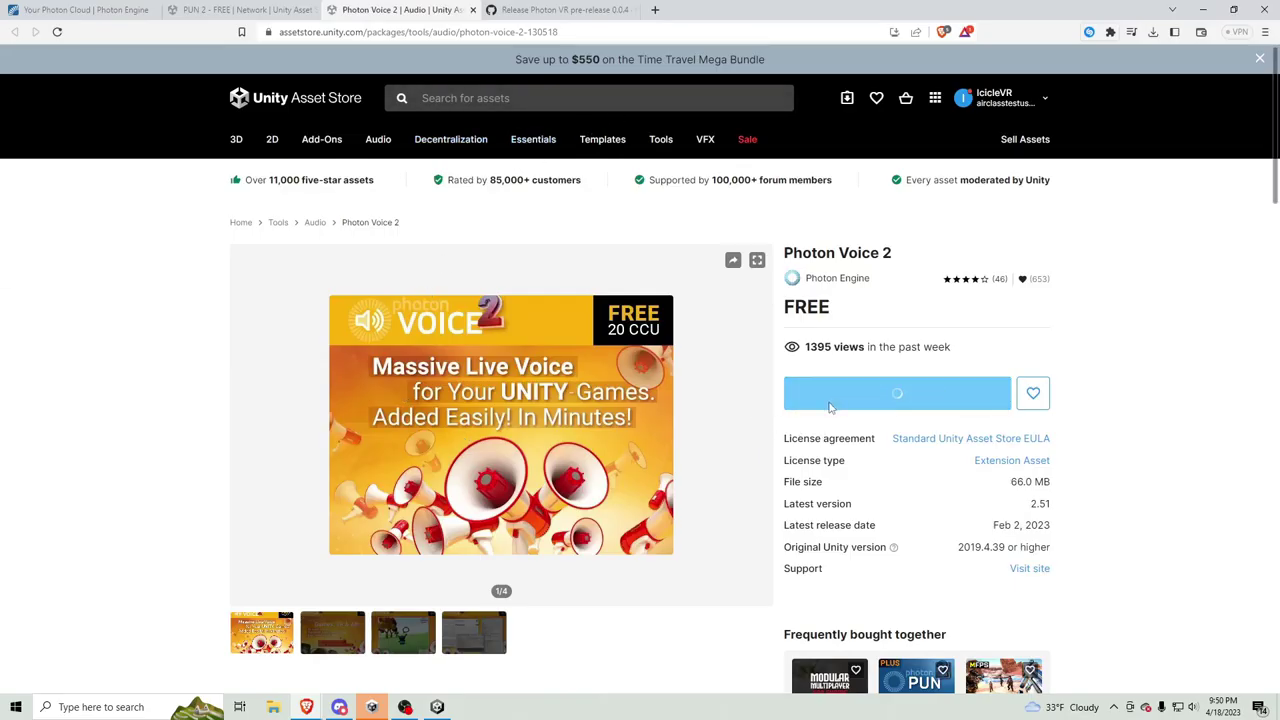
pyautogui.click(731, 476)
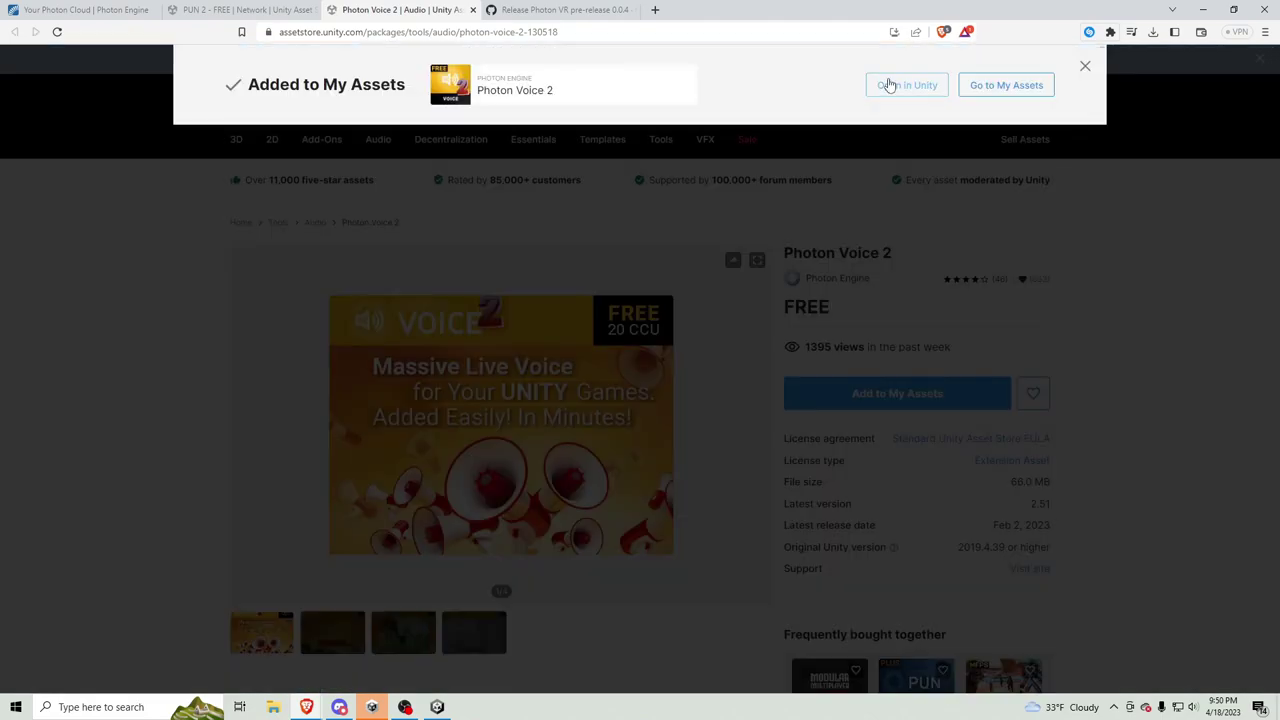
pyautogui.click(900, 85)
pyautogui.click(715, 147)
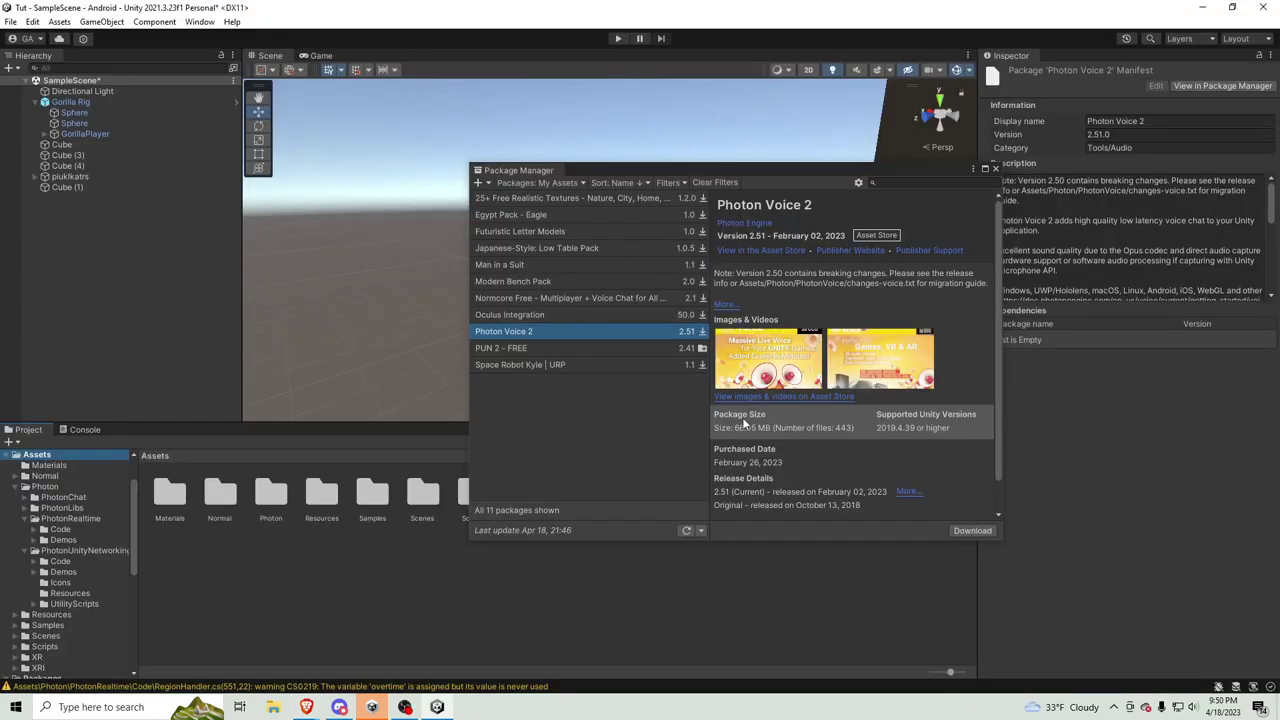
# Download and import all Photon Voice 2 files, then close Package Manager.
pyautogui.click(953, 528)
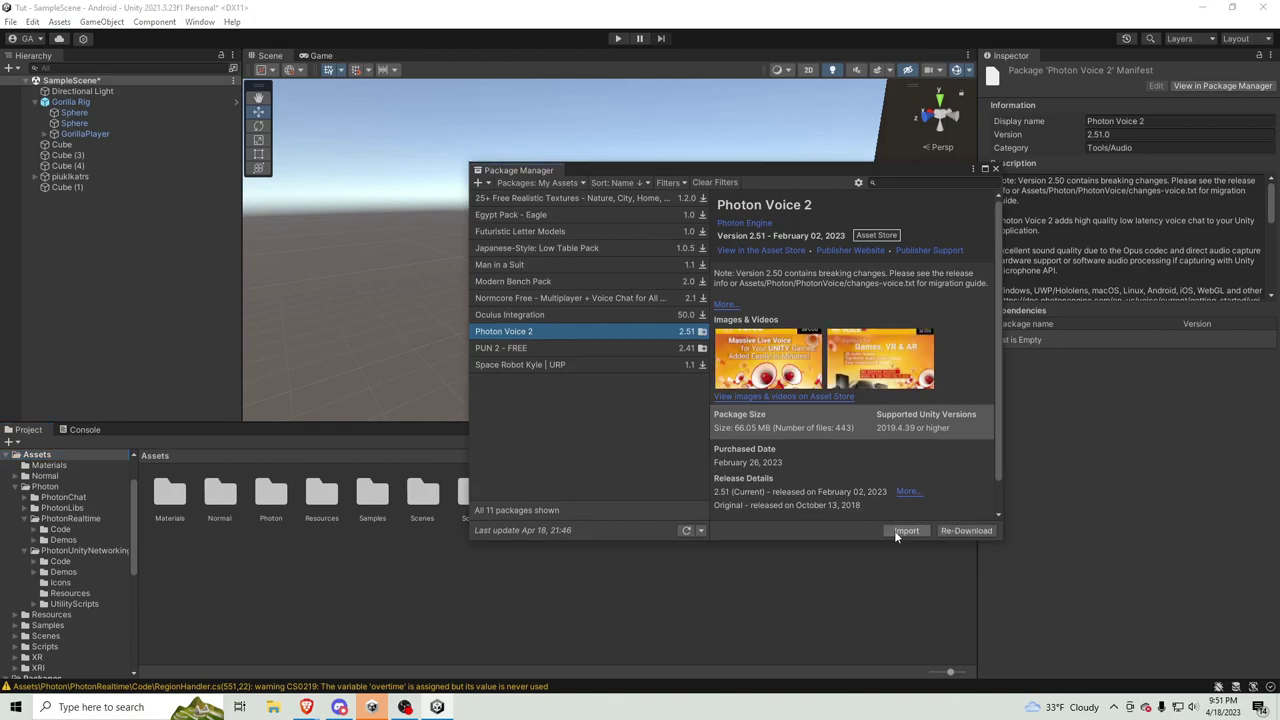
pyautogui.click(899, 531)
pyautogui.scroll(-4, 510, 660)
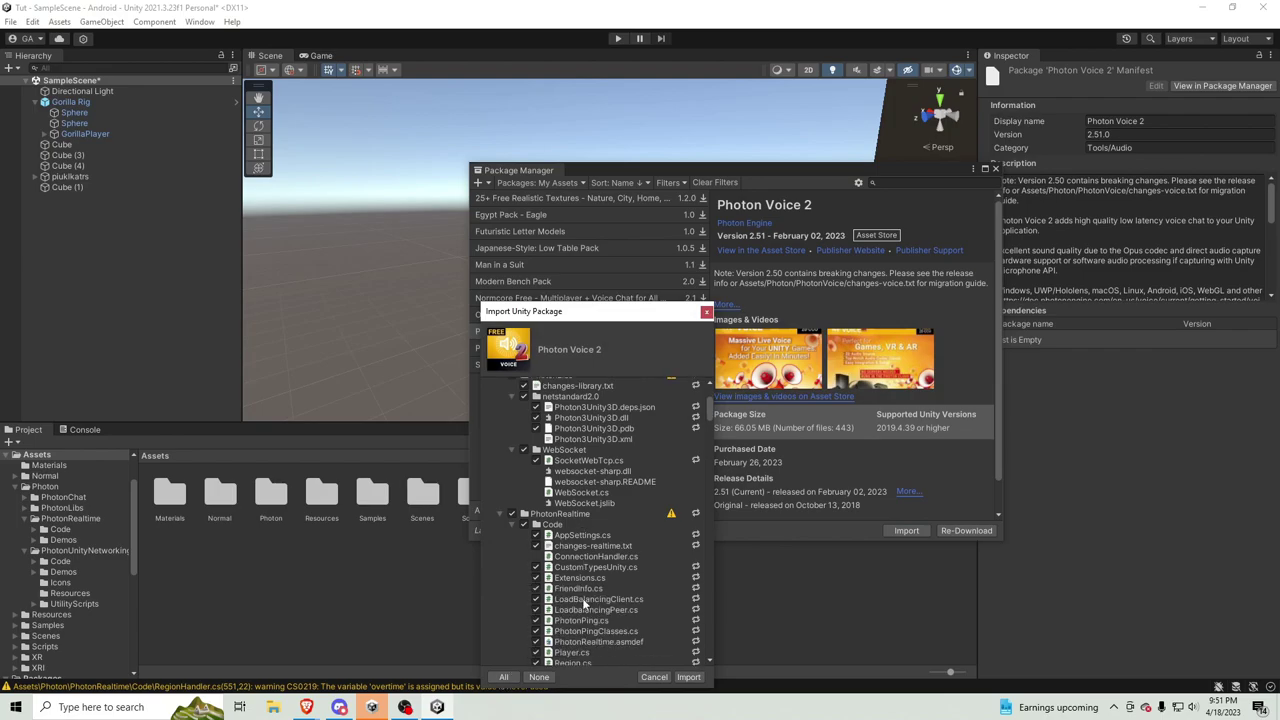
pyautogui.click(688, 677)
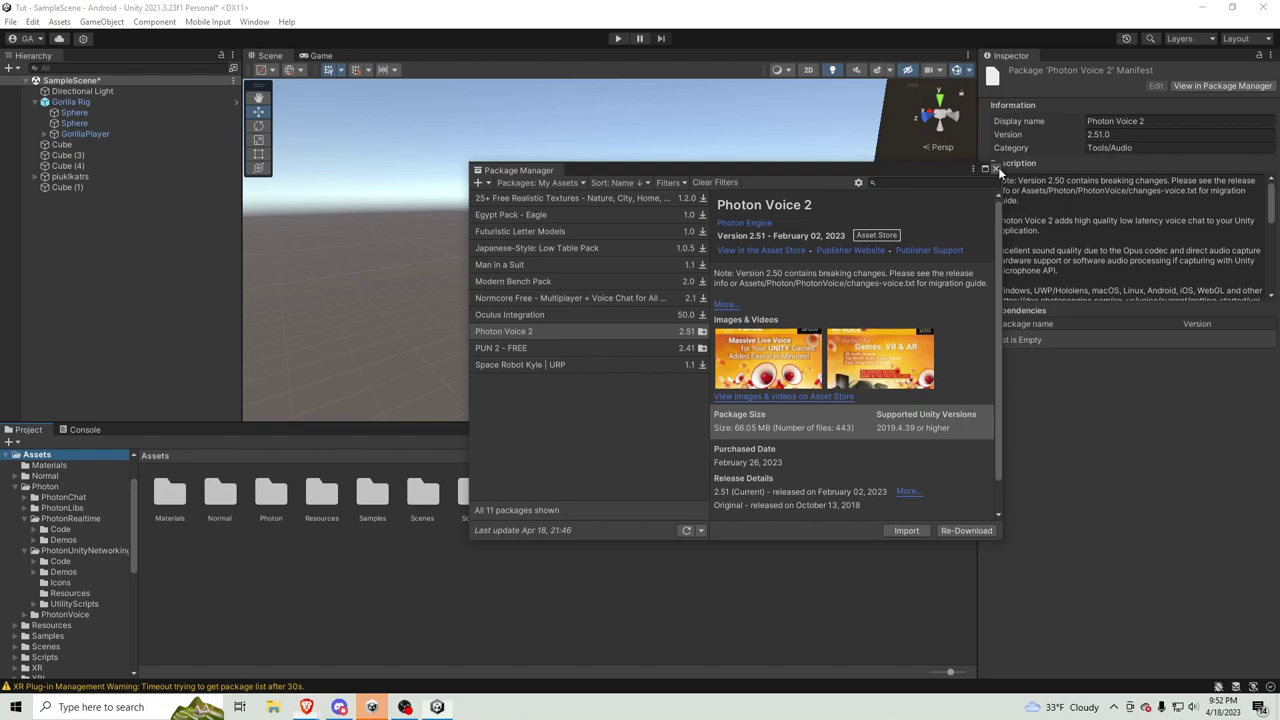
pyautogui.click(996, 168)
# Delete the Normal folder from Assets.
pyautogui.click(222, 500)
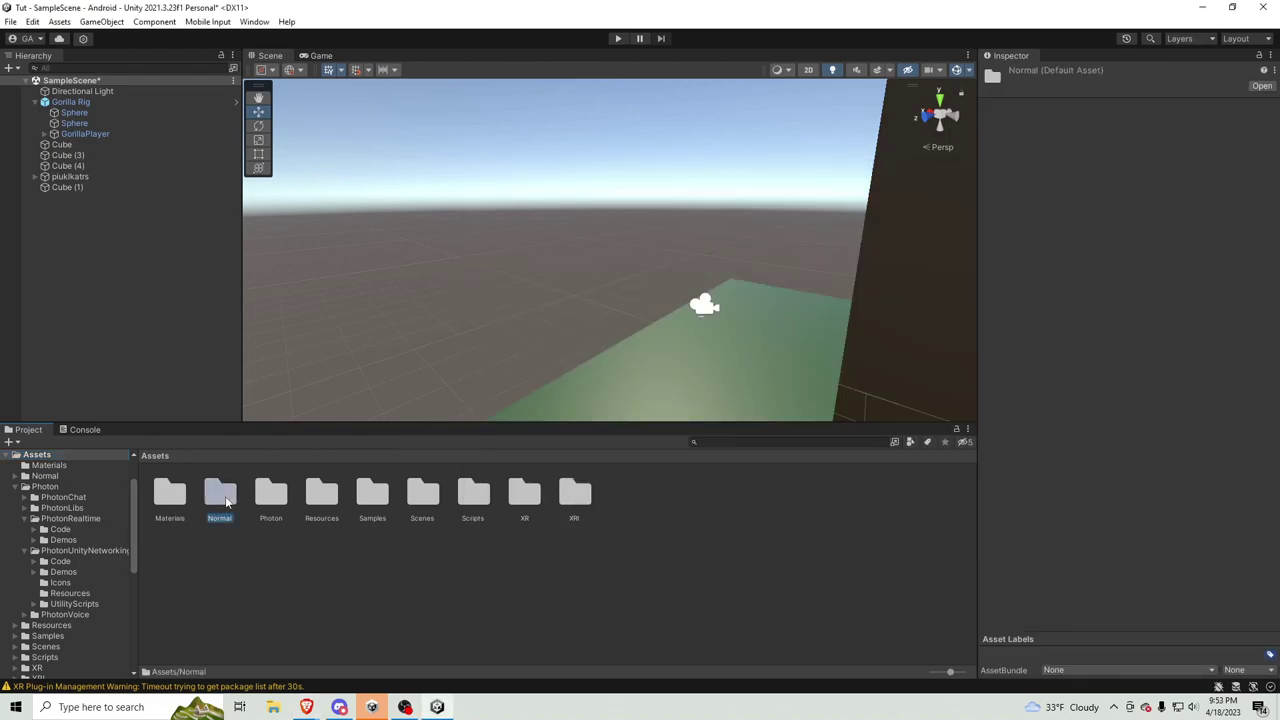
pyautogui.press('Delete')
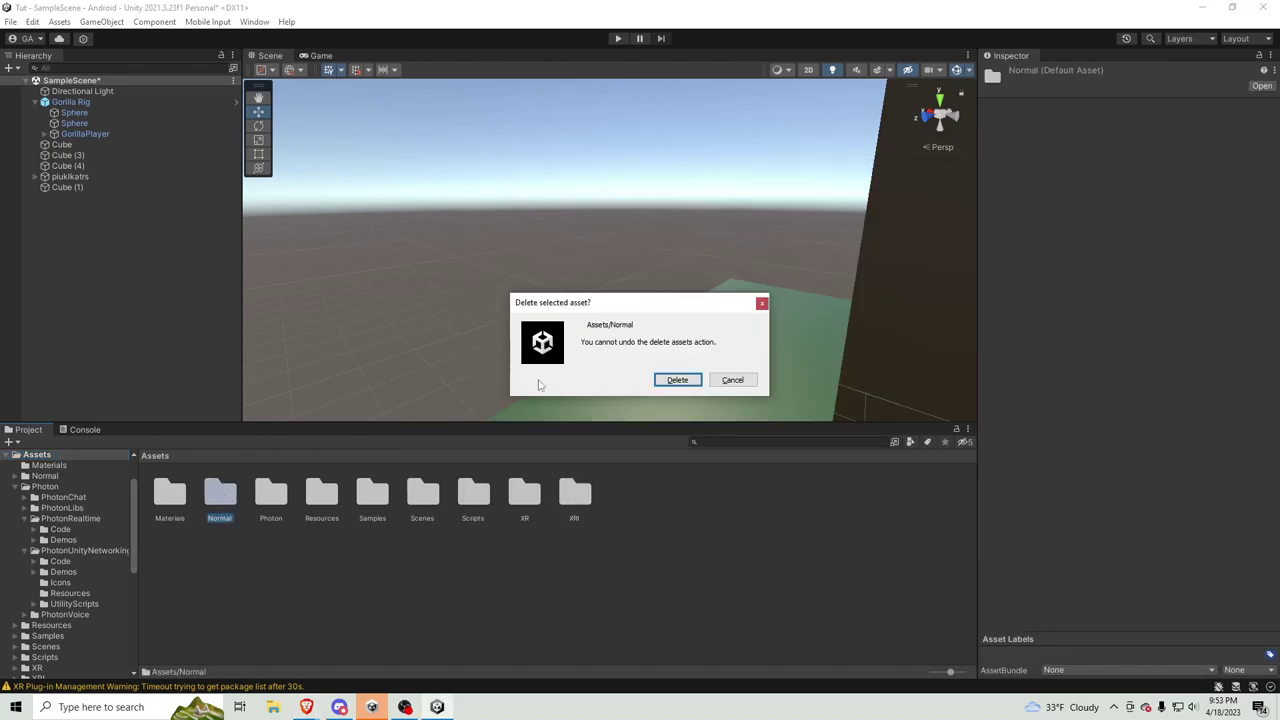
pyautogui.click(668, 380)
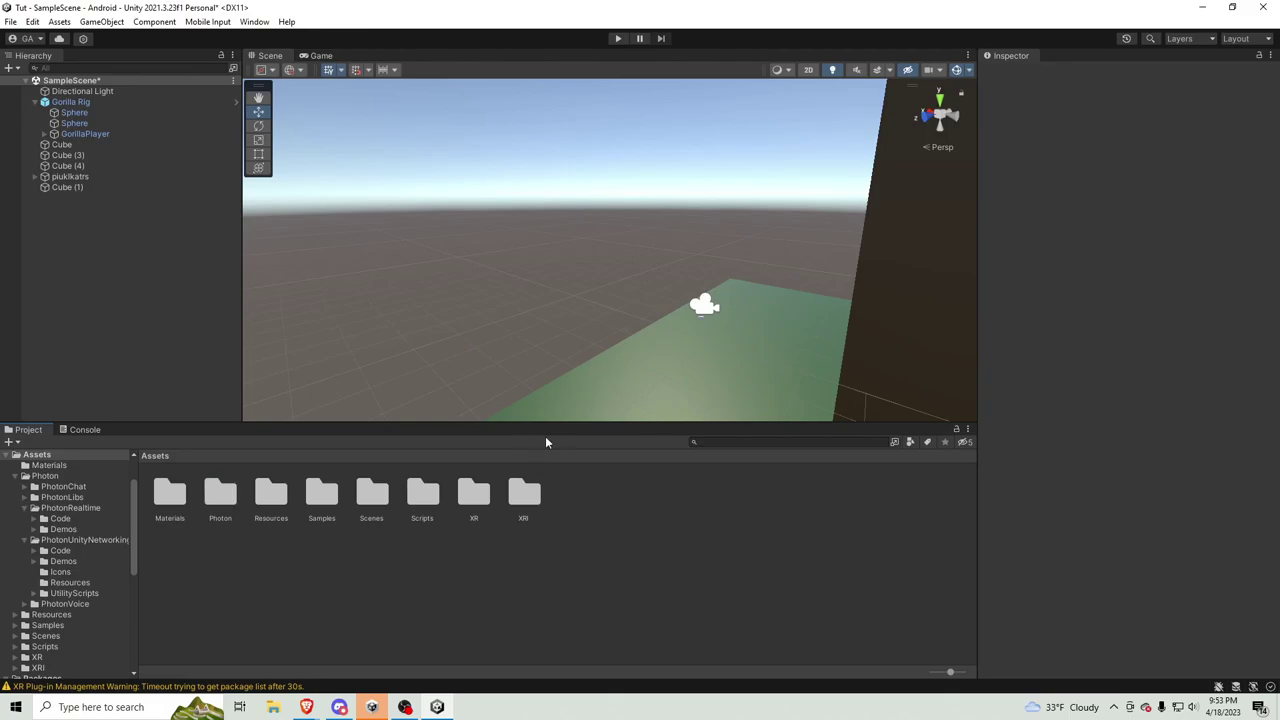
pyautogui.hotkey('alt', 'Tab')
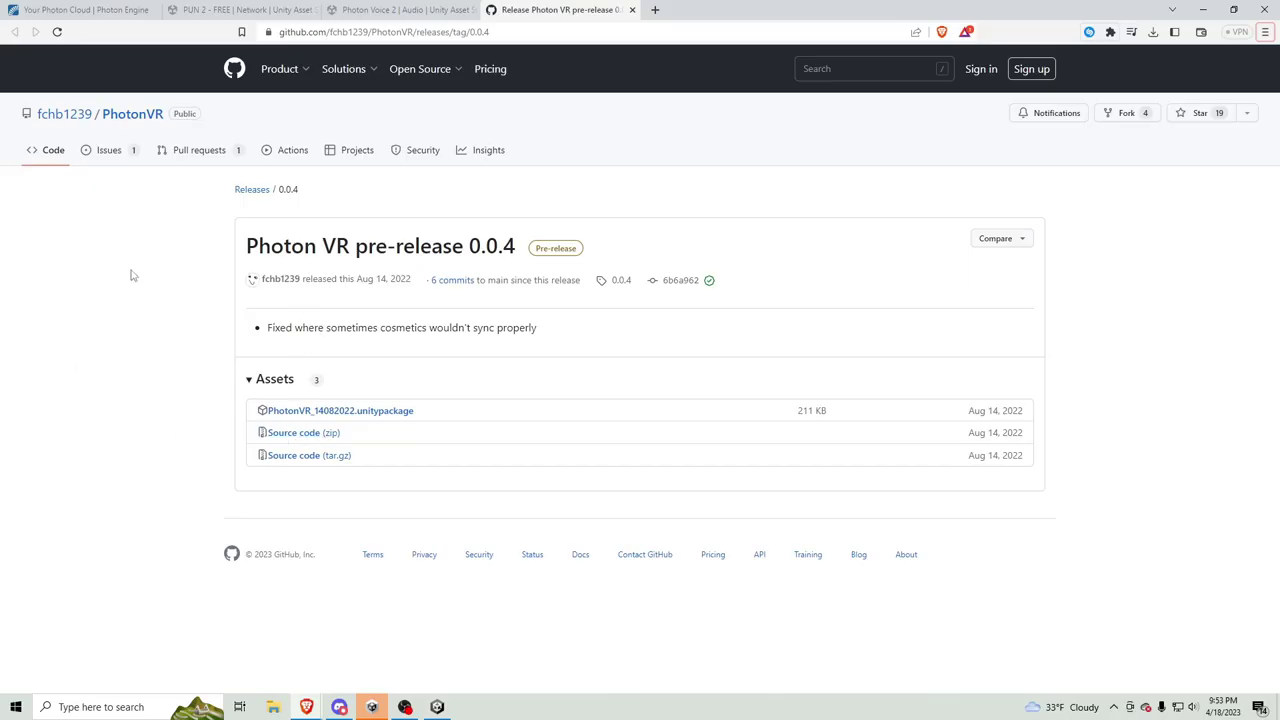
# Save PhotonVR_14082022.unitypackage from the GitHub release page and go back to Unity.
pyautogui.click(389, 411)
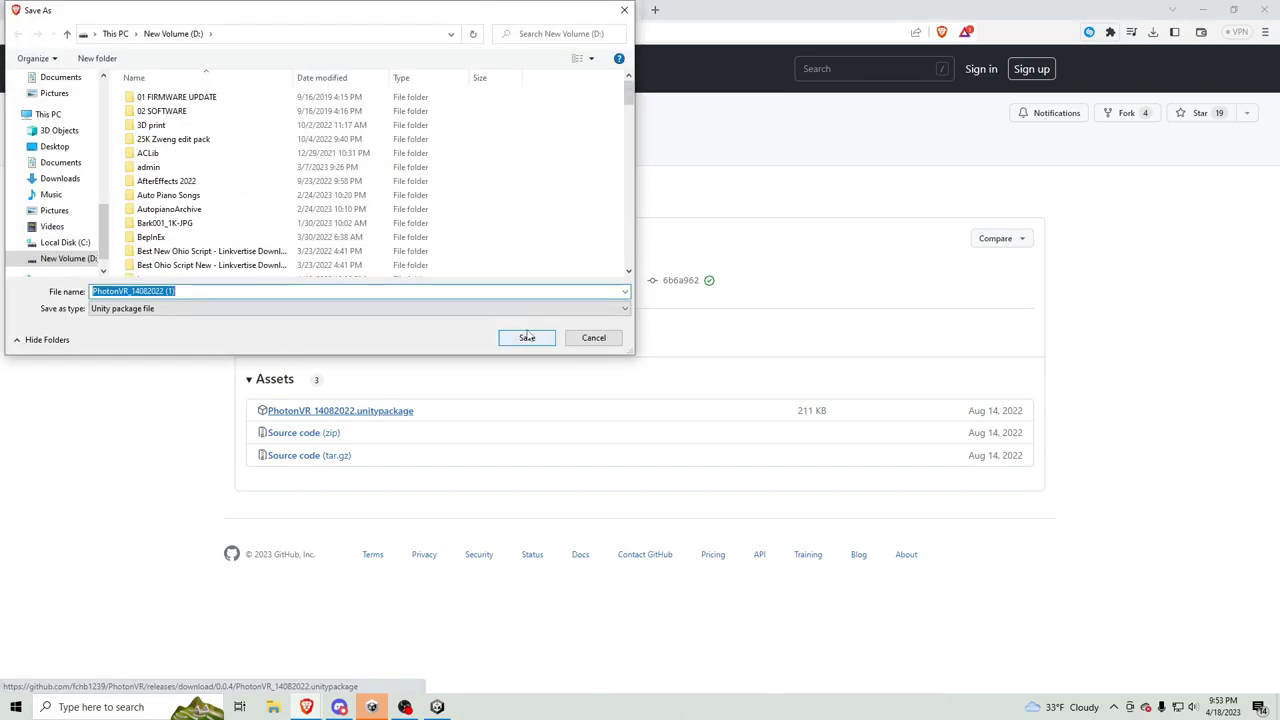
pyautogui.click(523, 337)
pyautogui.hotkey('alt', 'Tab')
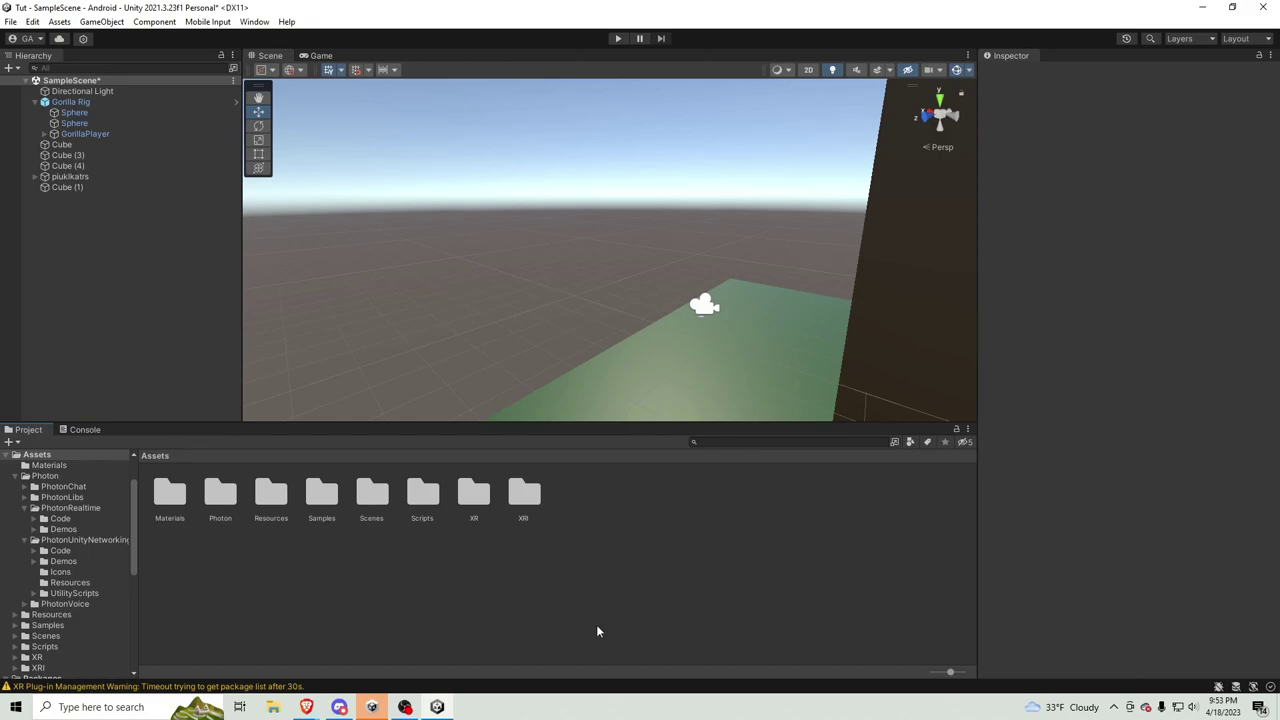
# Import all contents of the PhotonVR_14082022 custom package via Import Package > Custom Package.
pyautogui.rightClick(691, 594)
pyautogui.moveTo(808, 379)
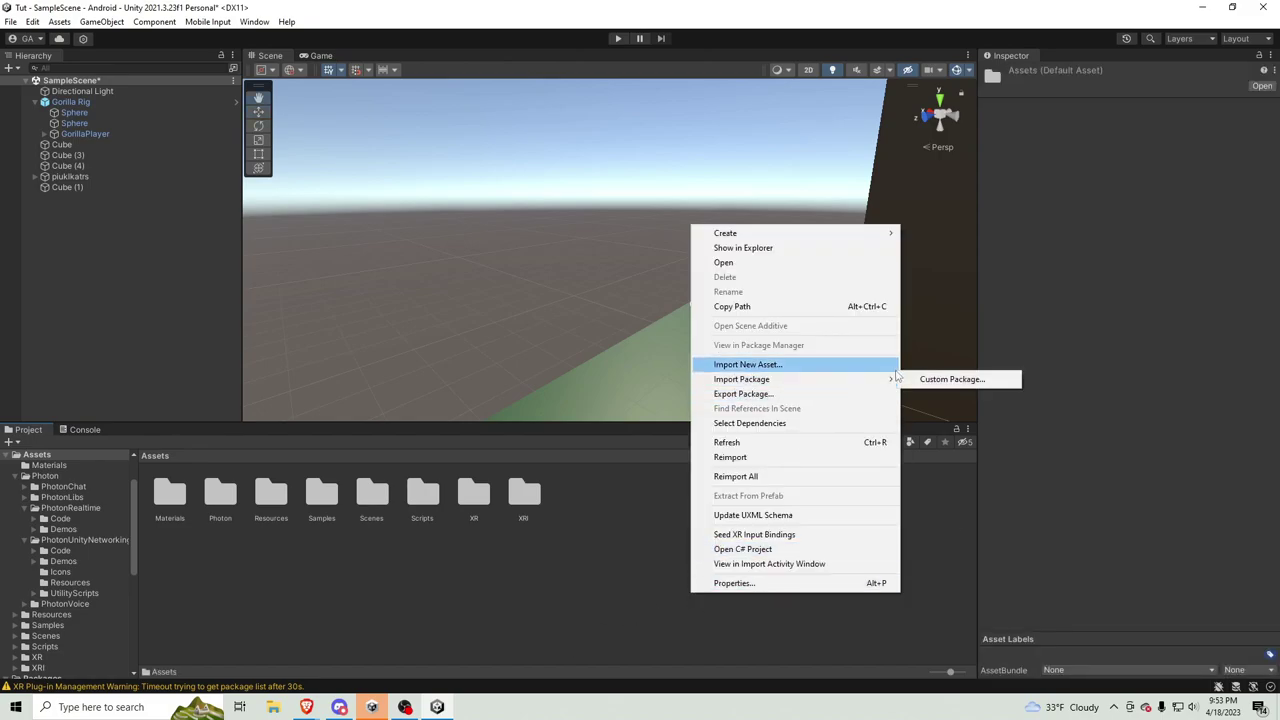
pyautogui.click(950, 379)
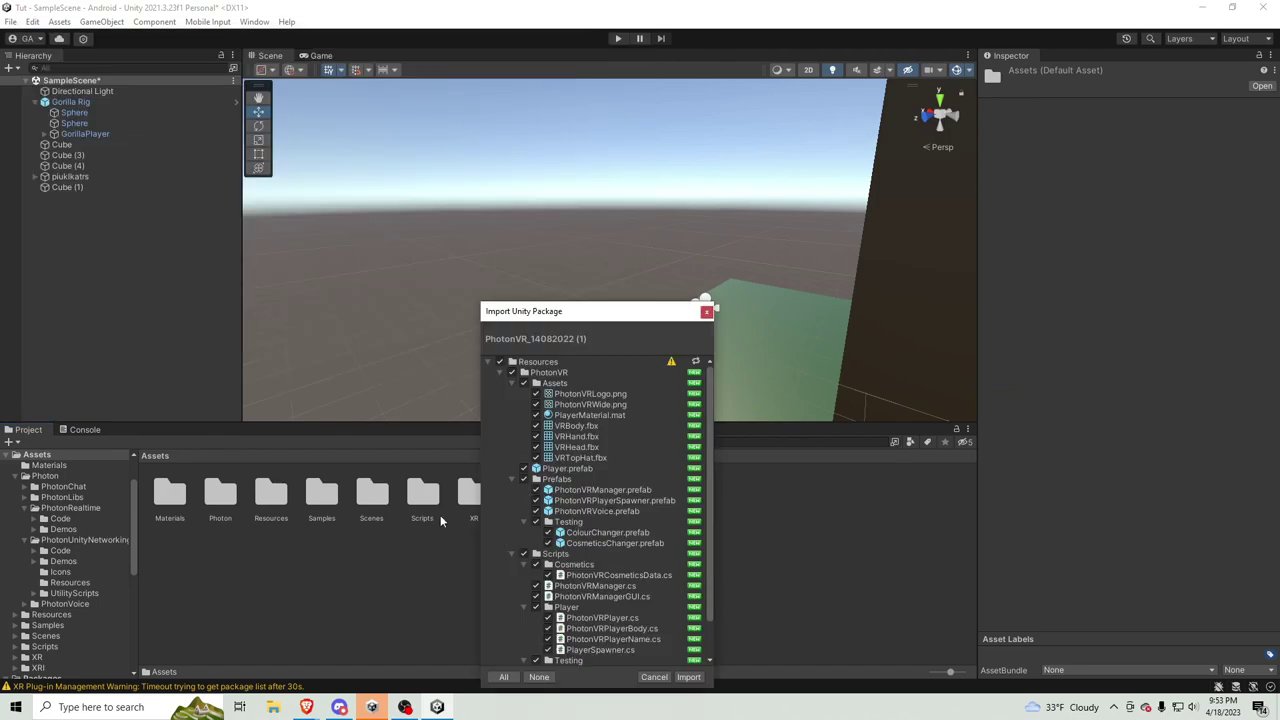
pyautogui.scroll(-2, 530, 505)
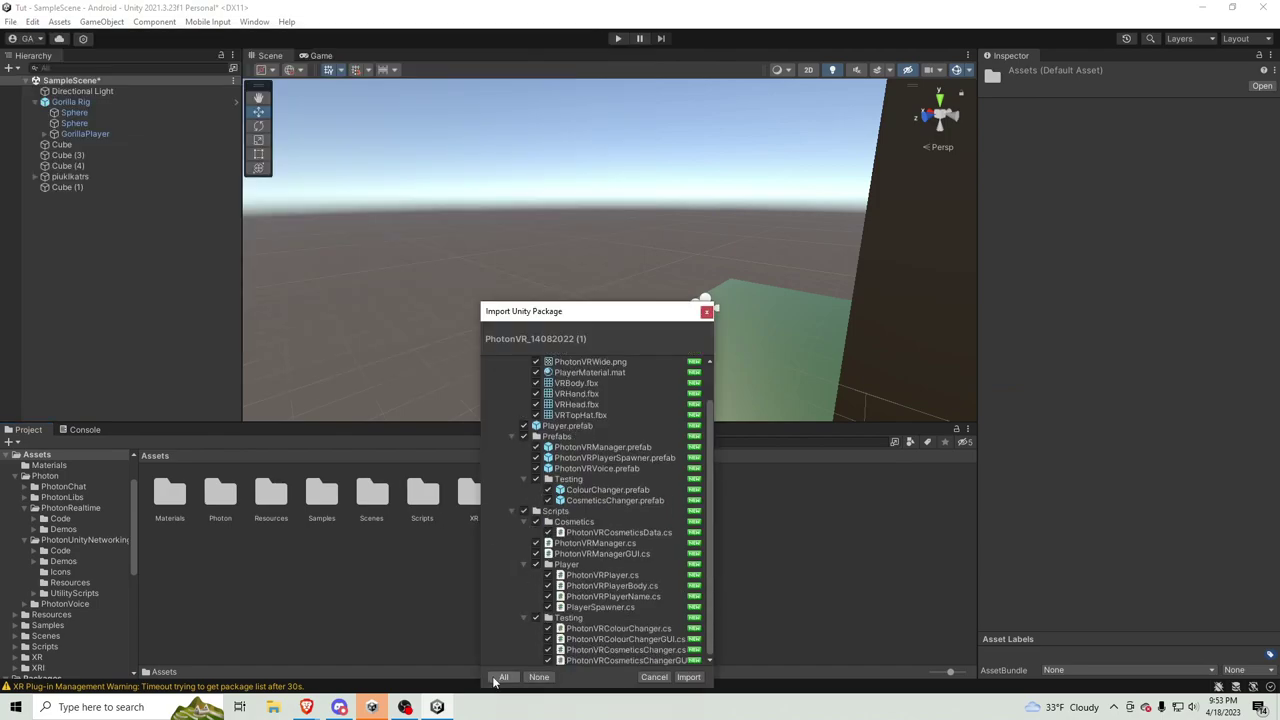
pyautogui.click(689, 677)
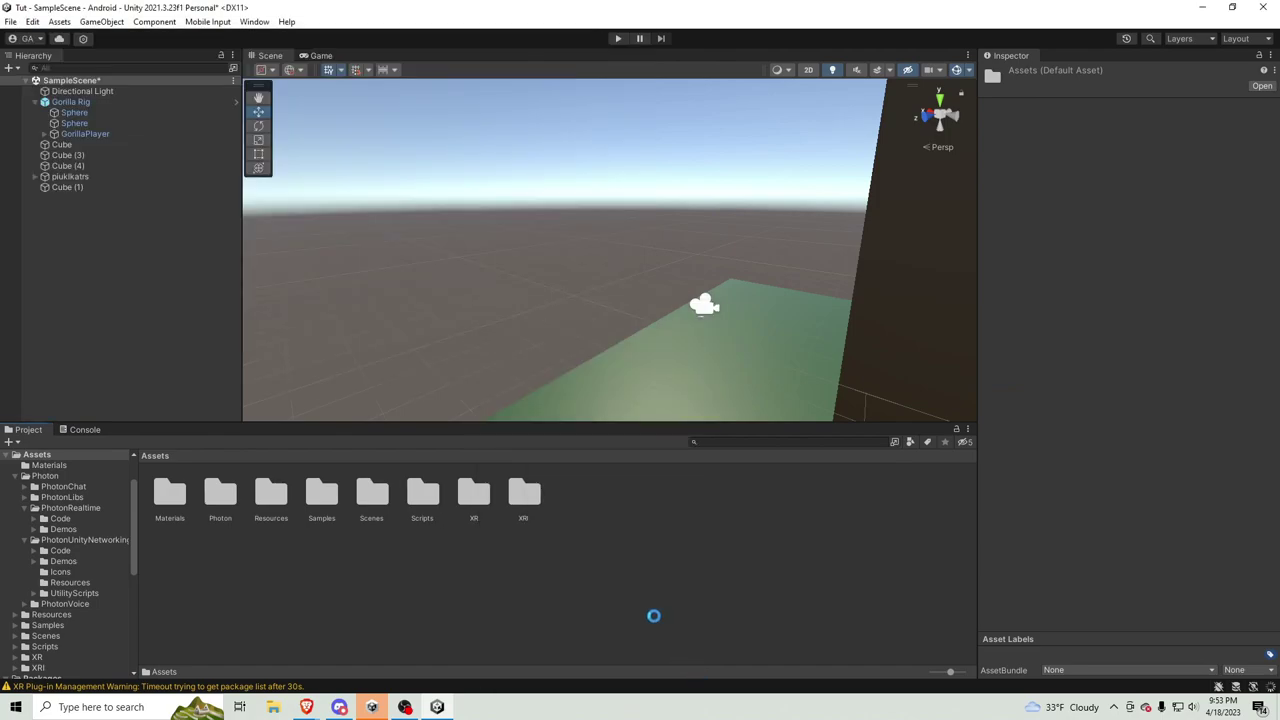
# Delete the stray Normal folder from Assets.
pyautogui.click(221, 493)
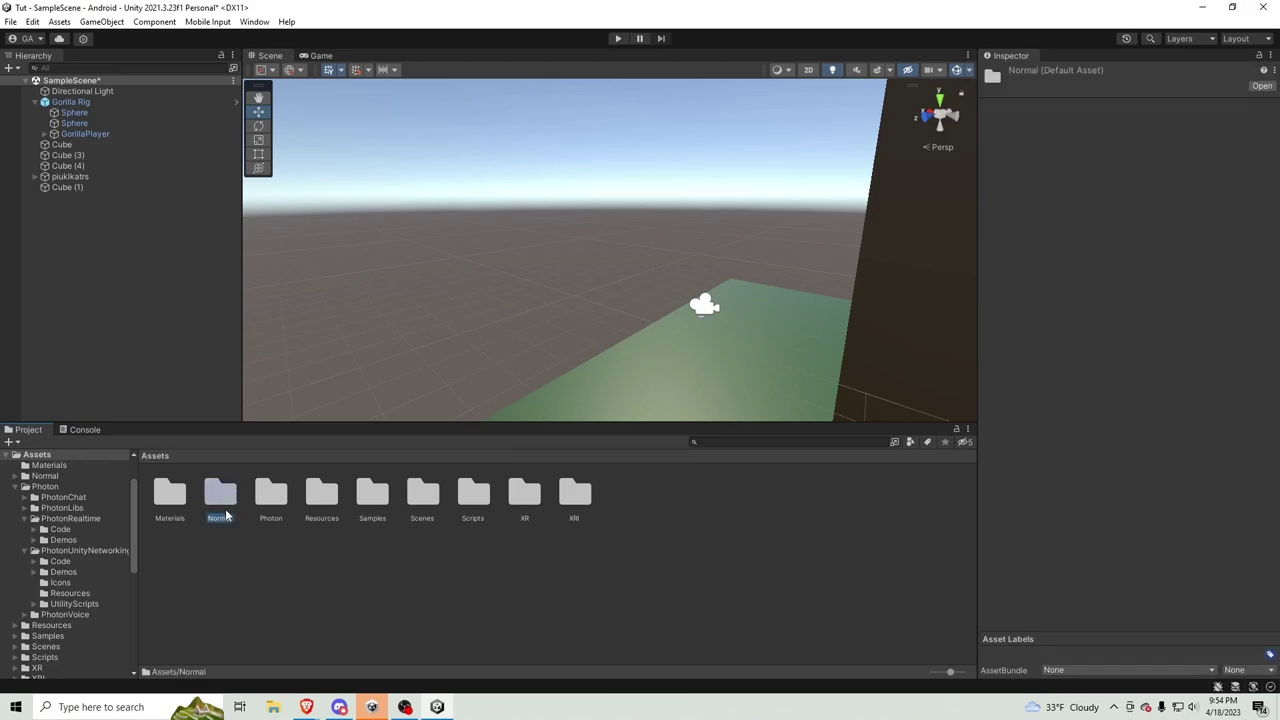
pyautogui.press('Delete')
pyautogui.press('Return')
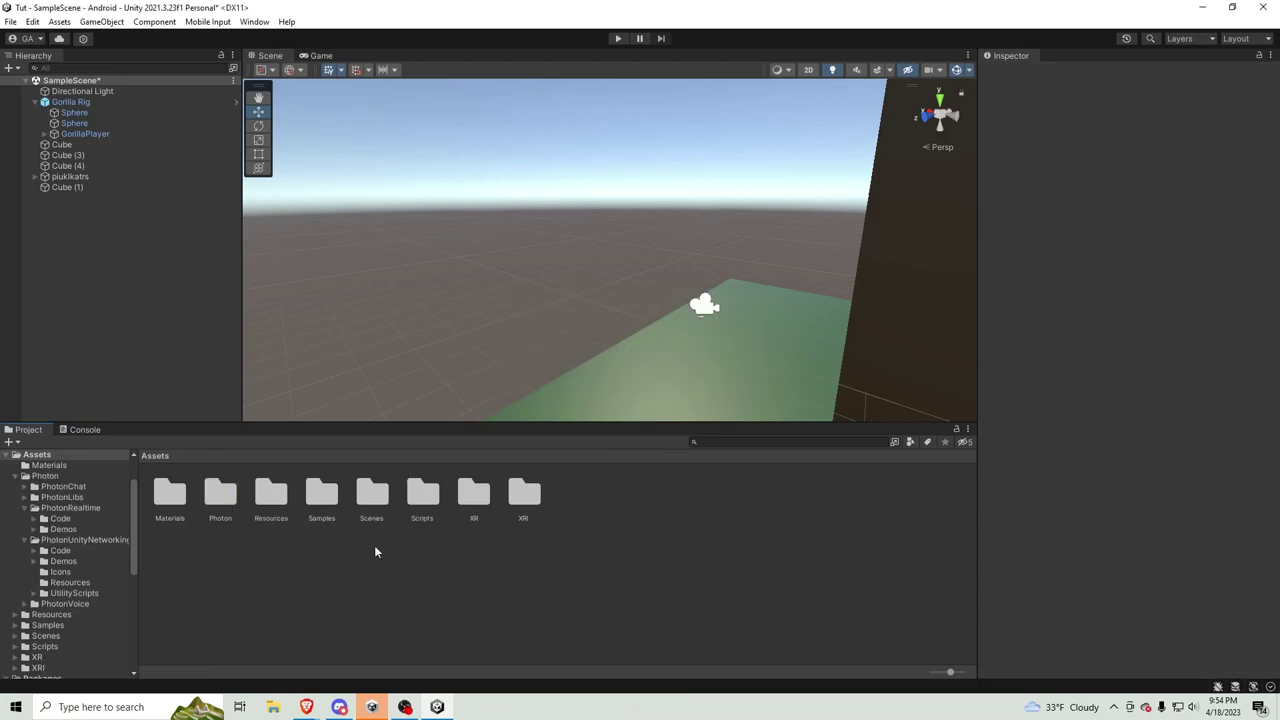
# Drag the prefabs from Resources > PhotonVR > Prefabs into the scene Hierarchy.
pyautogui.doubleClick(269, 495)
pyautogui.doubleClick(233, 506)
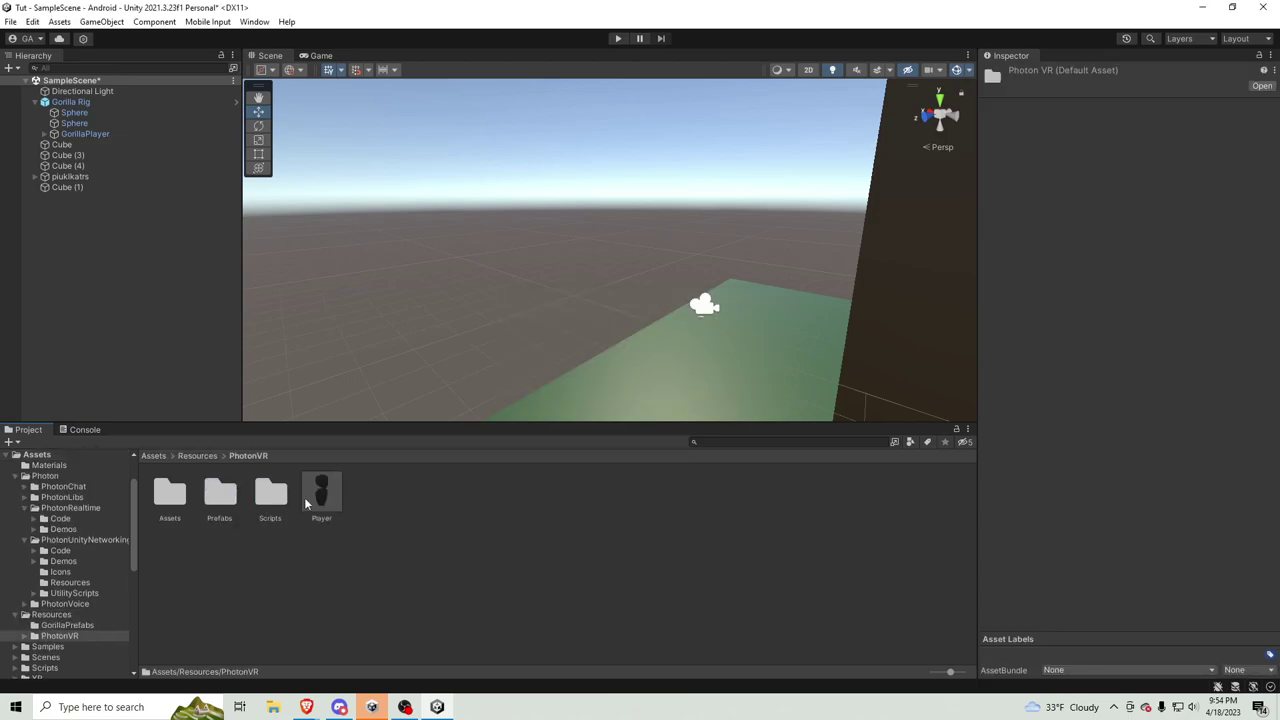
pyautogui.doubleClick(220, 493)
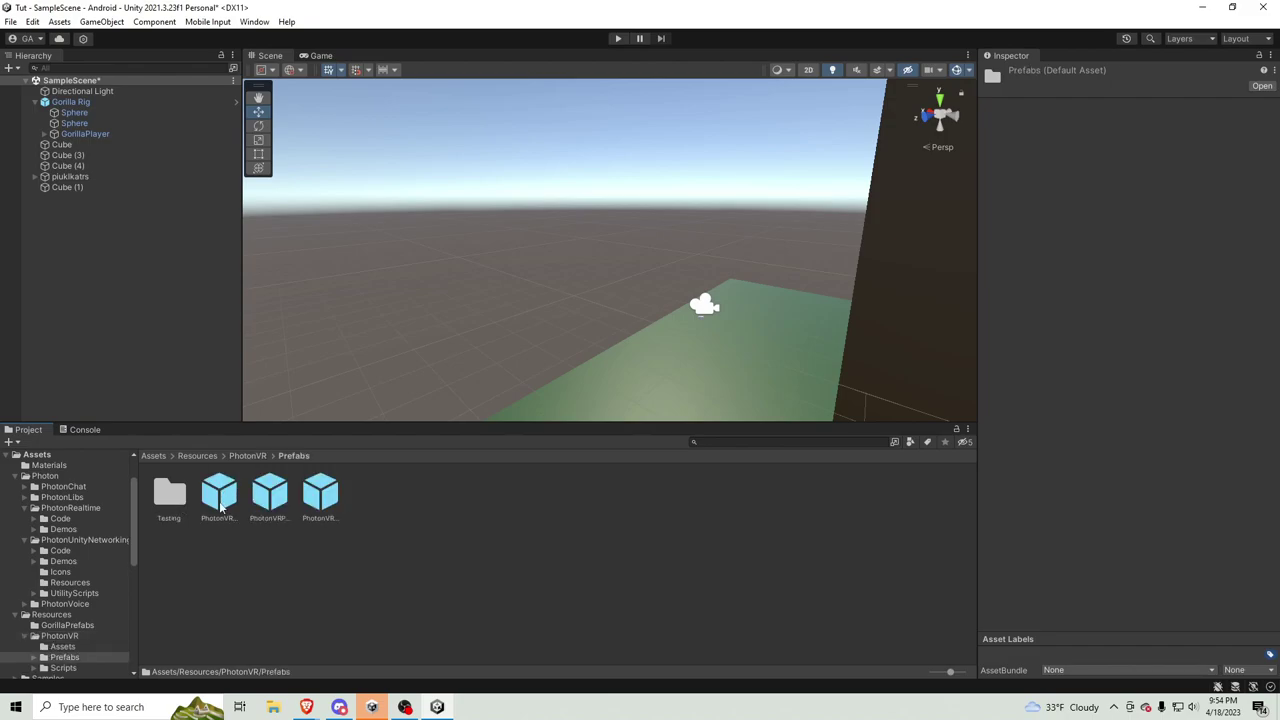
pyautogui.moveTo(220, 505); pyautogui.dragTo(105, 287)
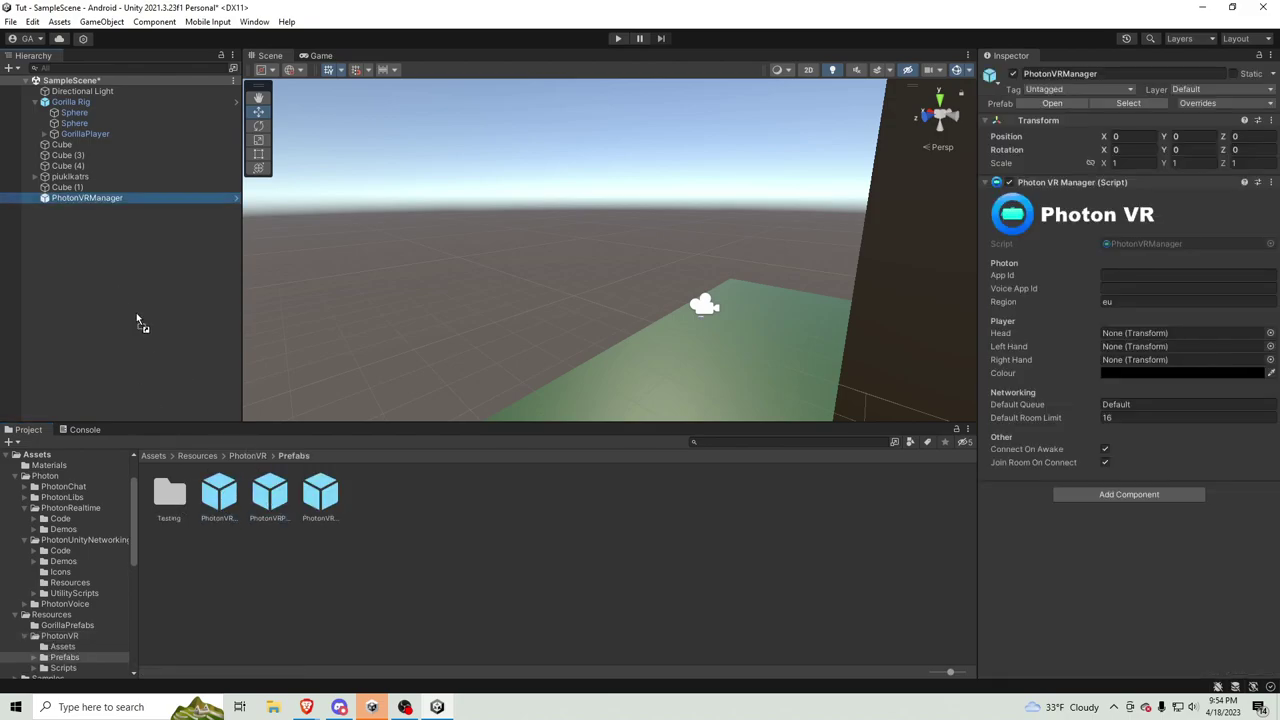
# Change the PhotonVRManager Region from eu to us, then go to the Photon dashboard's app list.
pyautogui.click(89, 199)
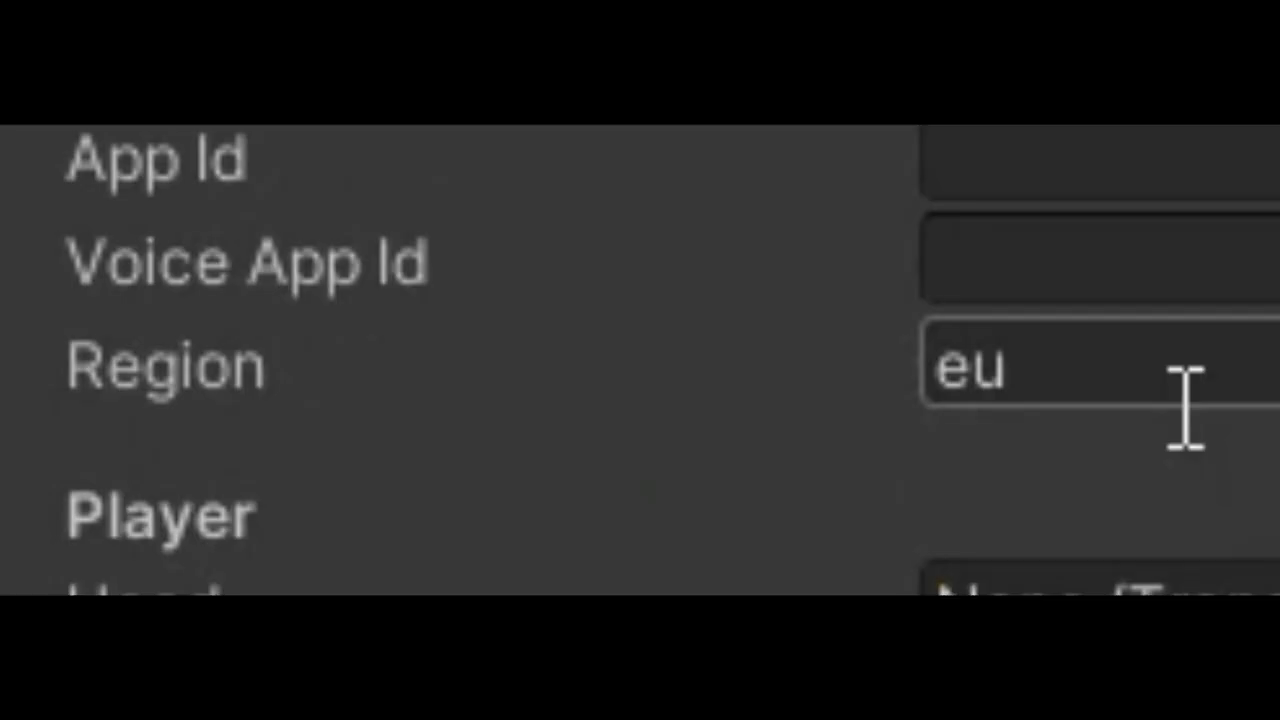
pyautogui.click(1141, 305)
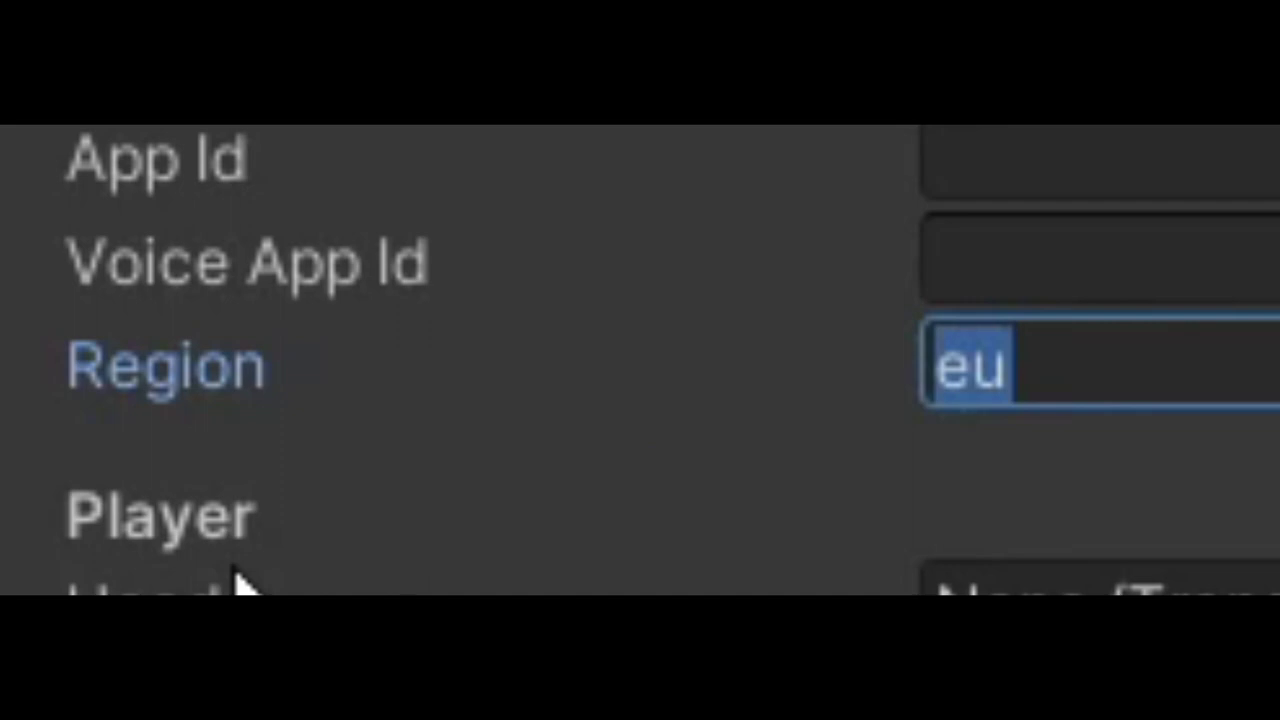
pyautogui.write('us')
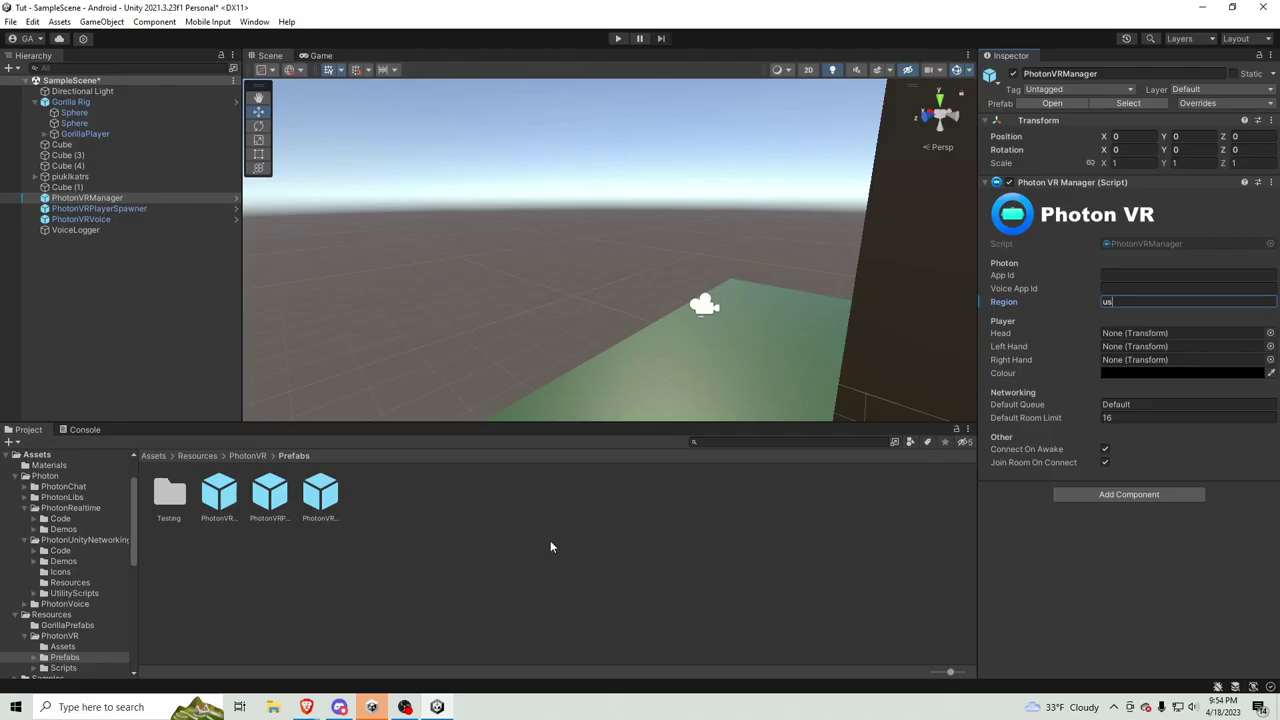
pyautogui.hotkey('alt', 'Tab')
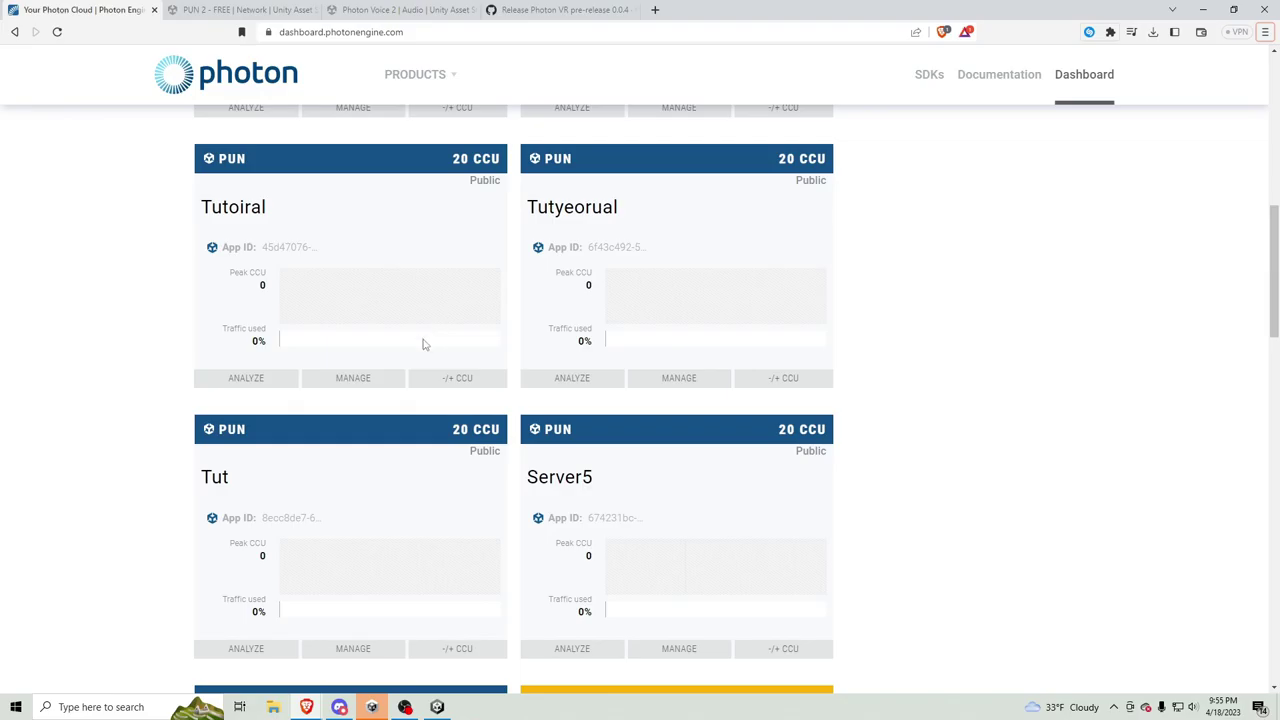
# Paste the PUN app ID into App Id and the Voice app ID into Voice App Id.
pyautogui.hotkey('alt', 'Tab')
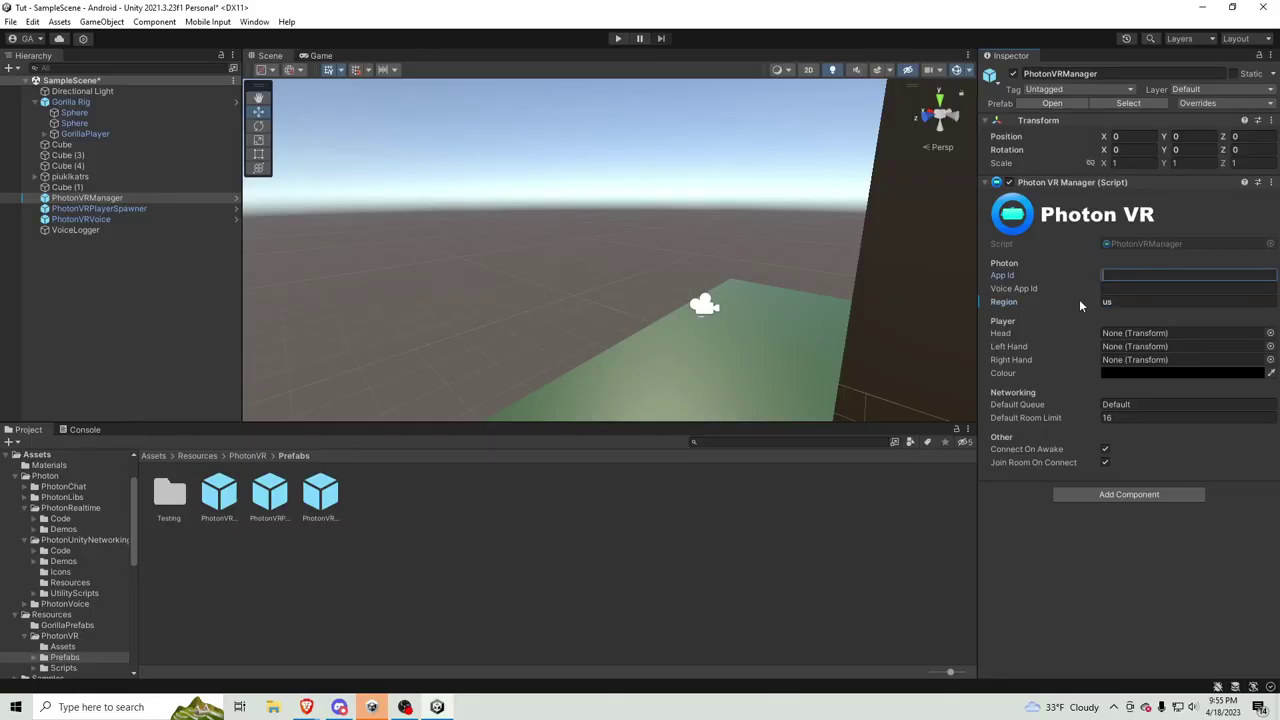
pyautogui.hotkey('alt', 'Tab')
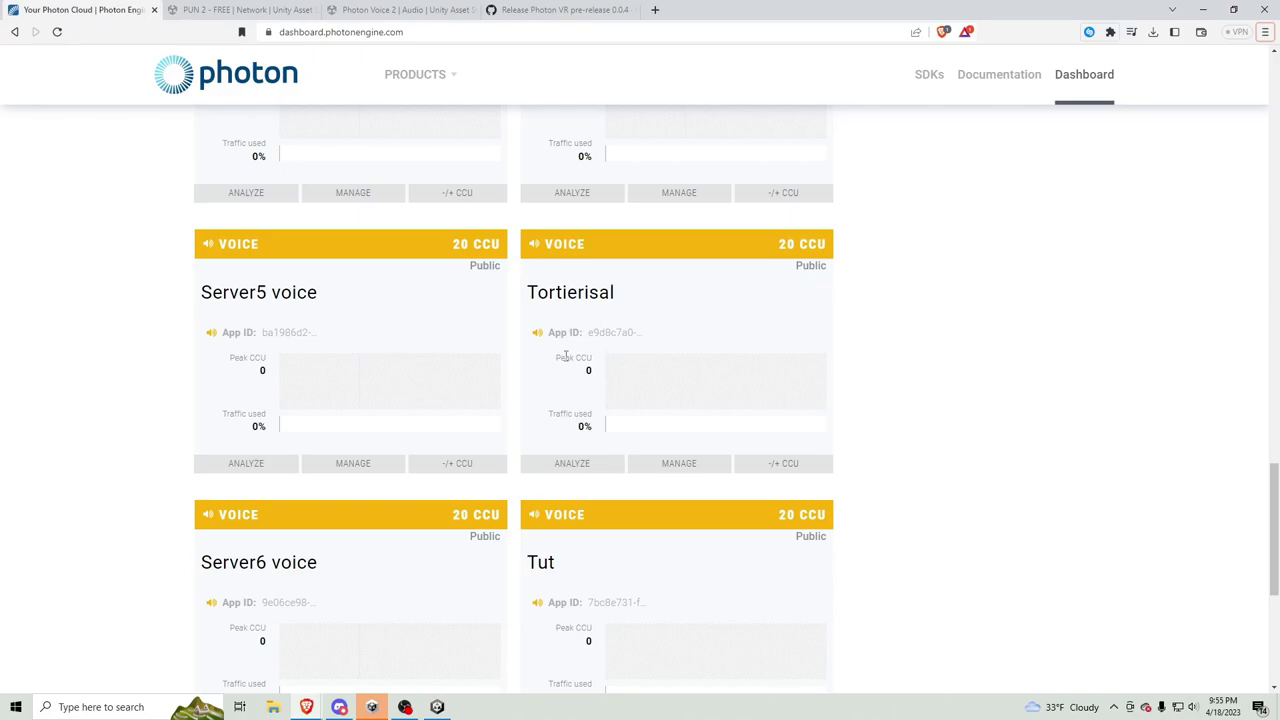
pyautogui.hotkey('alt', 'Tab')
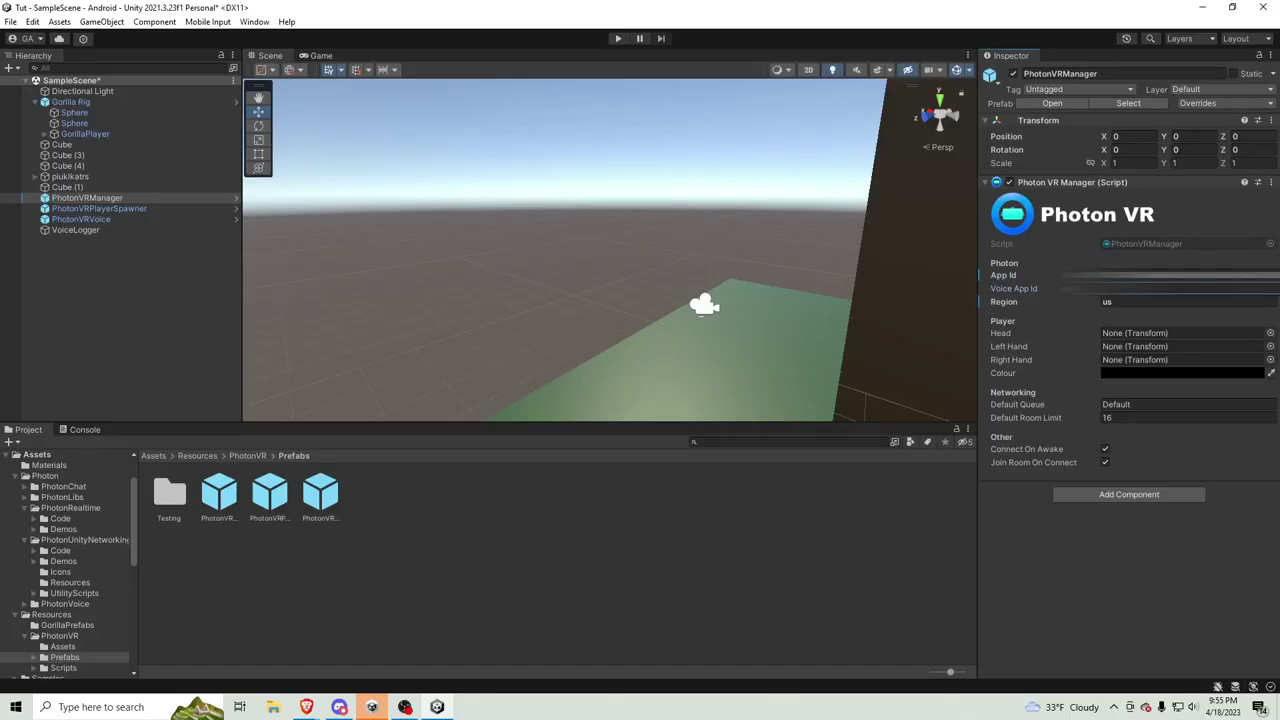
# Assign Main Camera, LeftHand Controller and RightHand Controller to the manager's Head, Left Hand and Right Hand.
pyautogui.click(1066, 289)
pyautogui.hotkey('ctrl', 'v')
pyautogui.click(1041, 334)
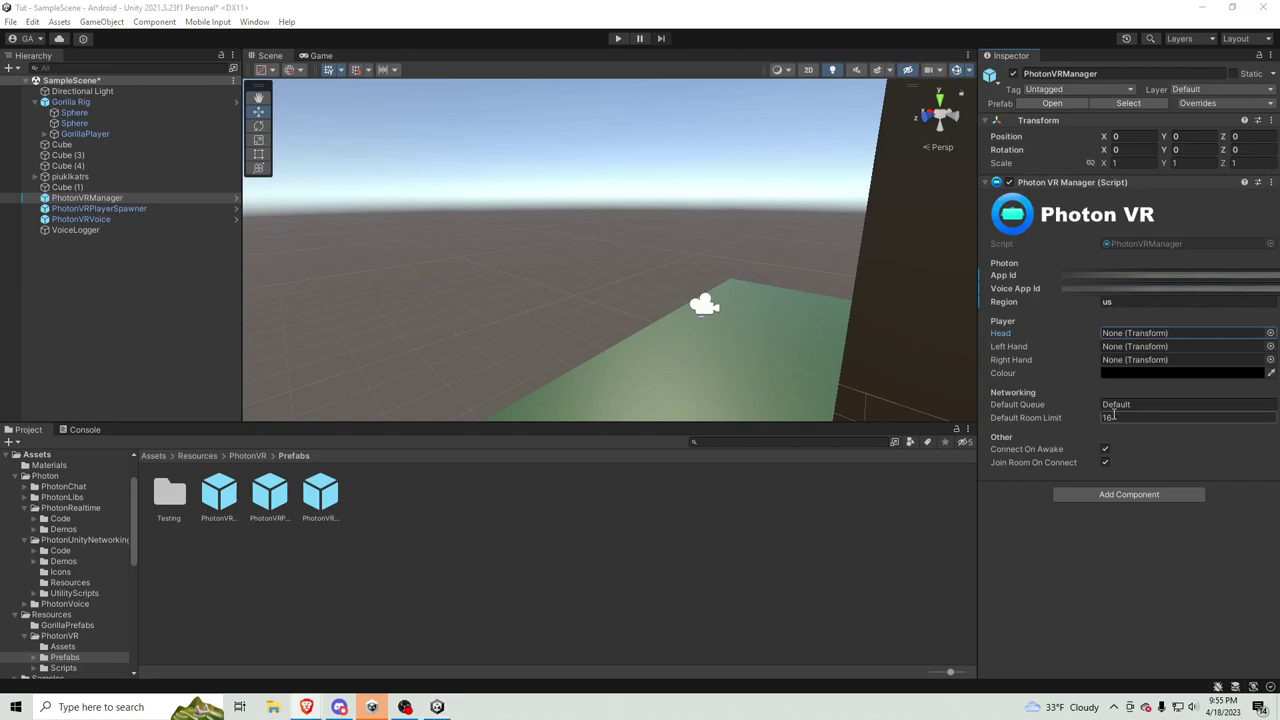
pyautogui.click(55, 134)
pyautogui.click(46, 134)
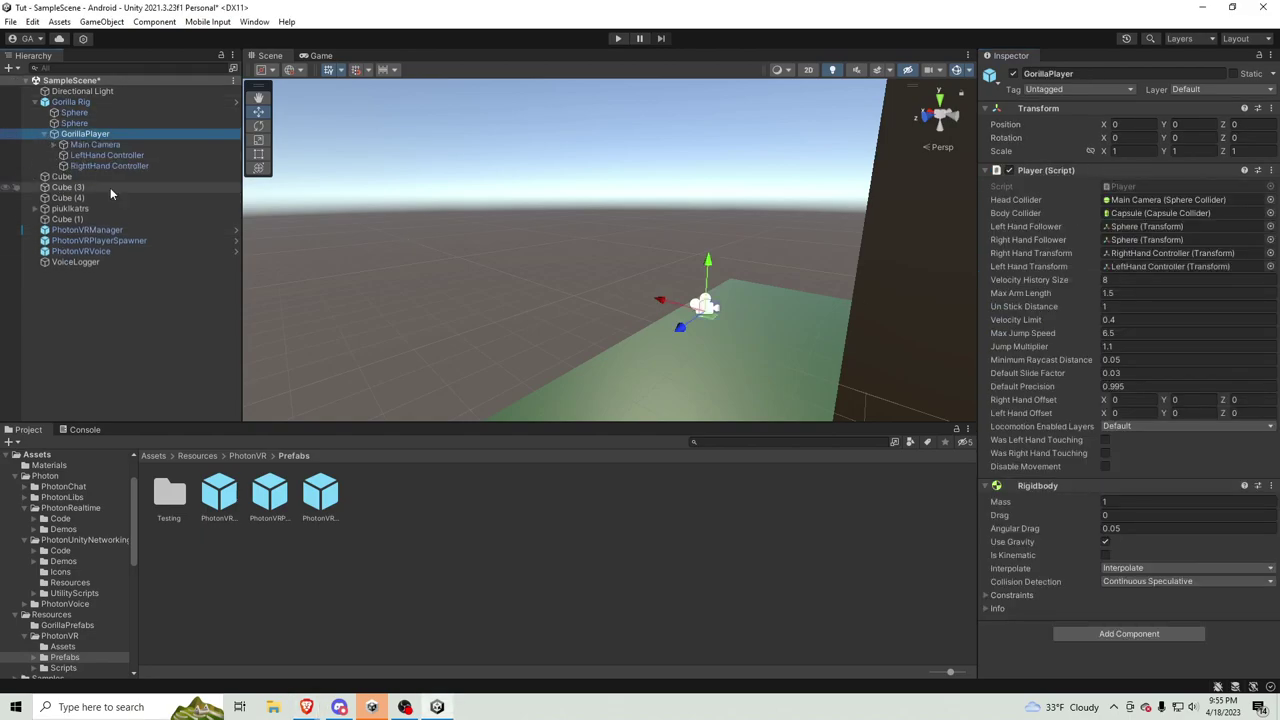
pyautogui.click(87, 230)
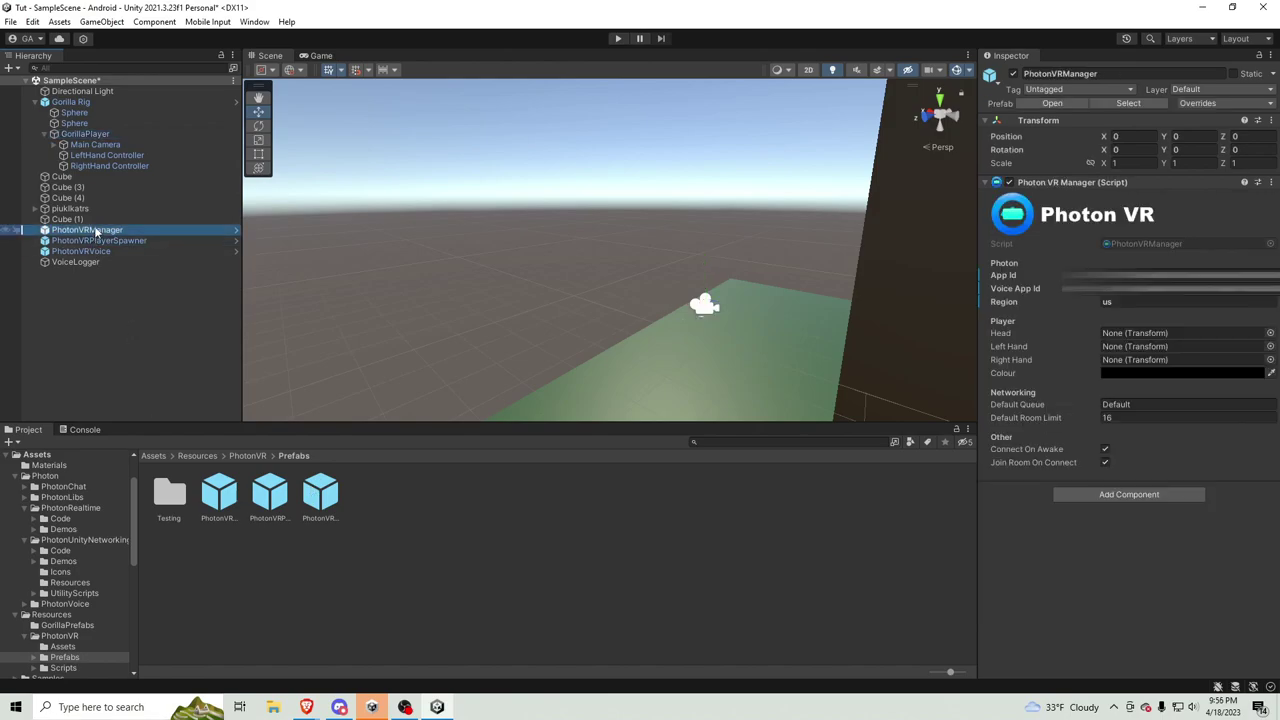
pyautogui.moveTo(90, 145); pyautogui.dragTo(1157, 333)
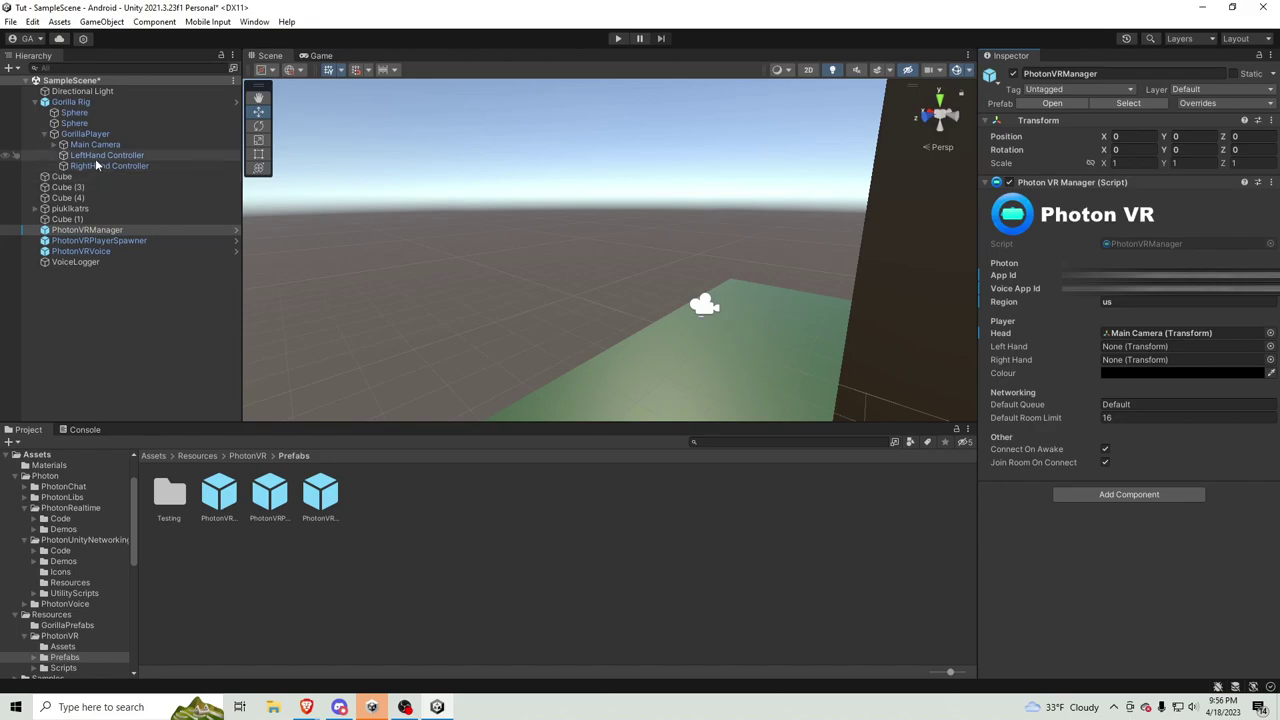
pyautogui.moveTo(105, 155); pyautogui.dragTo(1157, 347)
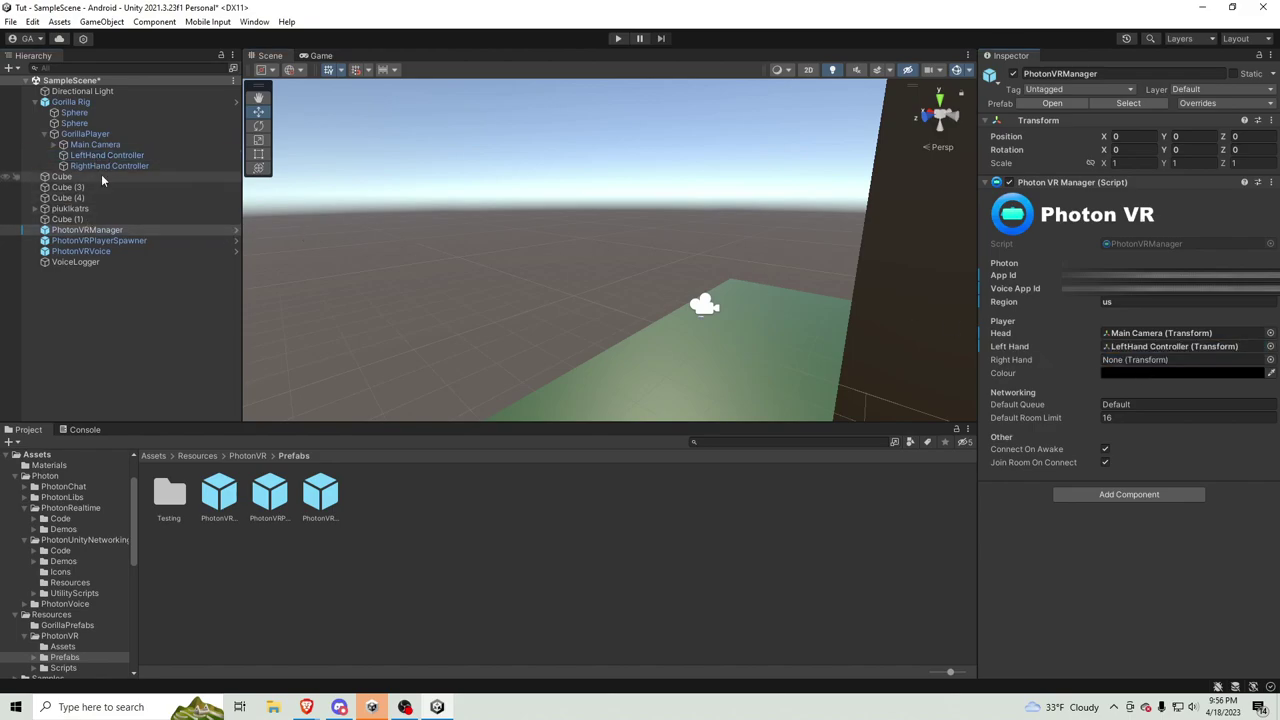
pyautogui.moveTo(110, 166); pyautogui.dragTo(1150, 361)
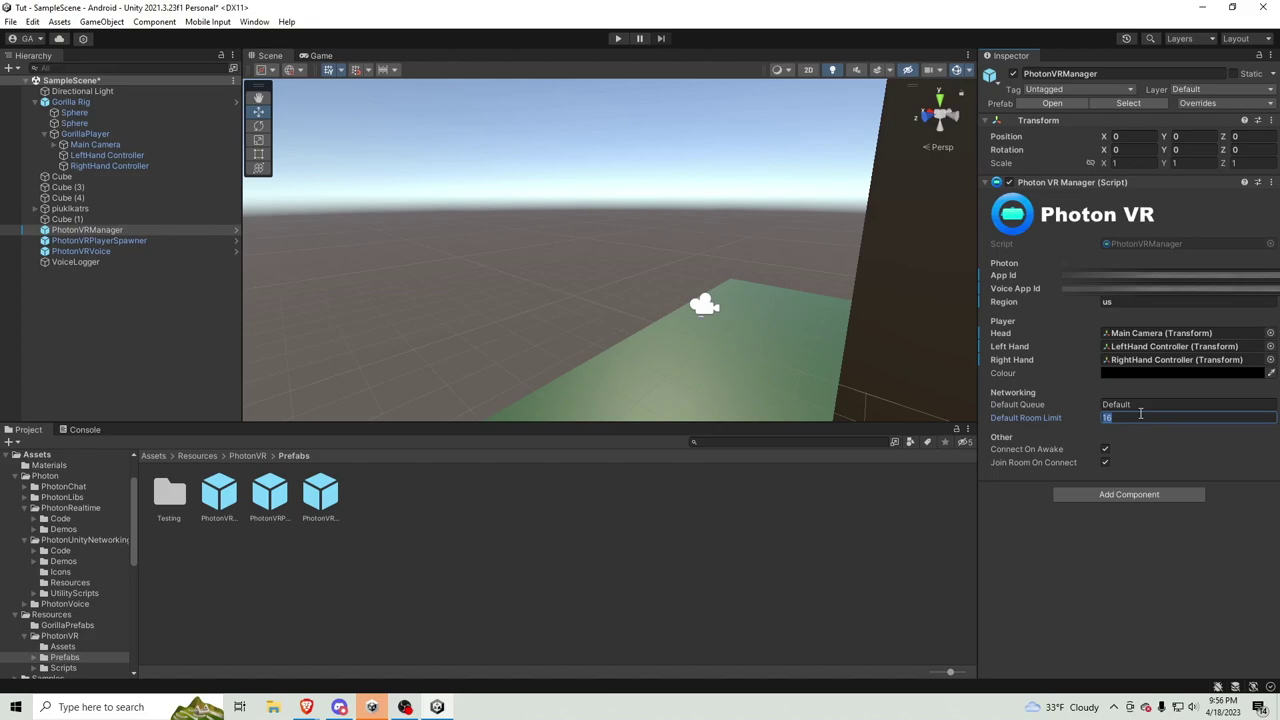
# Set Default Room Limit to 20, collapse Gorilla Rig and show the root Assets folder.
pyautogui.write('20')
pyautogui.click(398, 316)
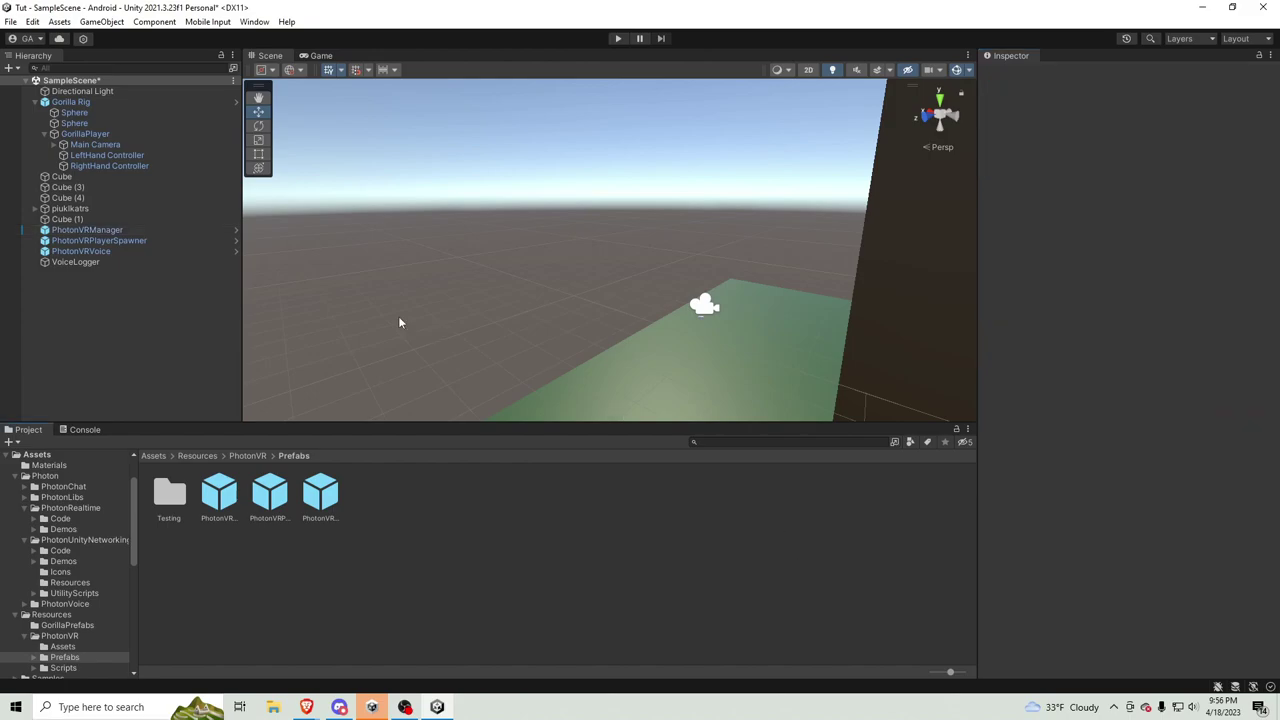
pyautogui.moveTo(398, 316); pyautogui.dragTo(420, 360, button='right')
pyautogui.click(45, 134)
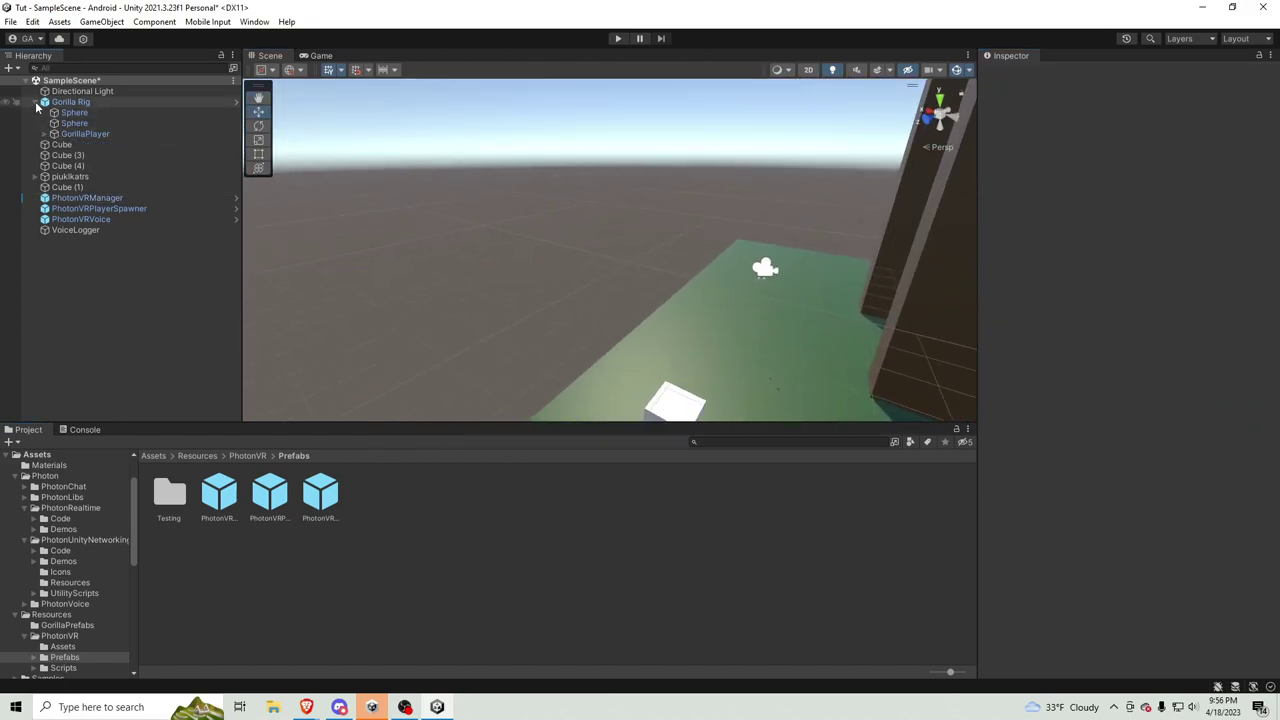
pyautogui.click(35, 101)
pyautogui.moveTo(583, 304); pyautogui.dragTo(380, 300, button='right')
pyautogui.click(38, 456)
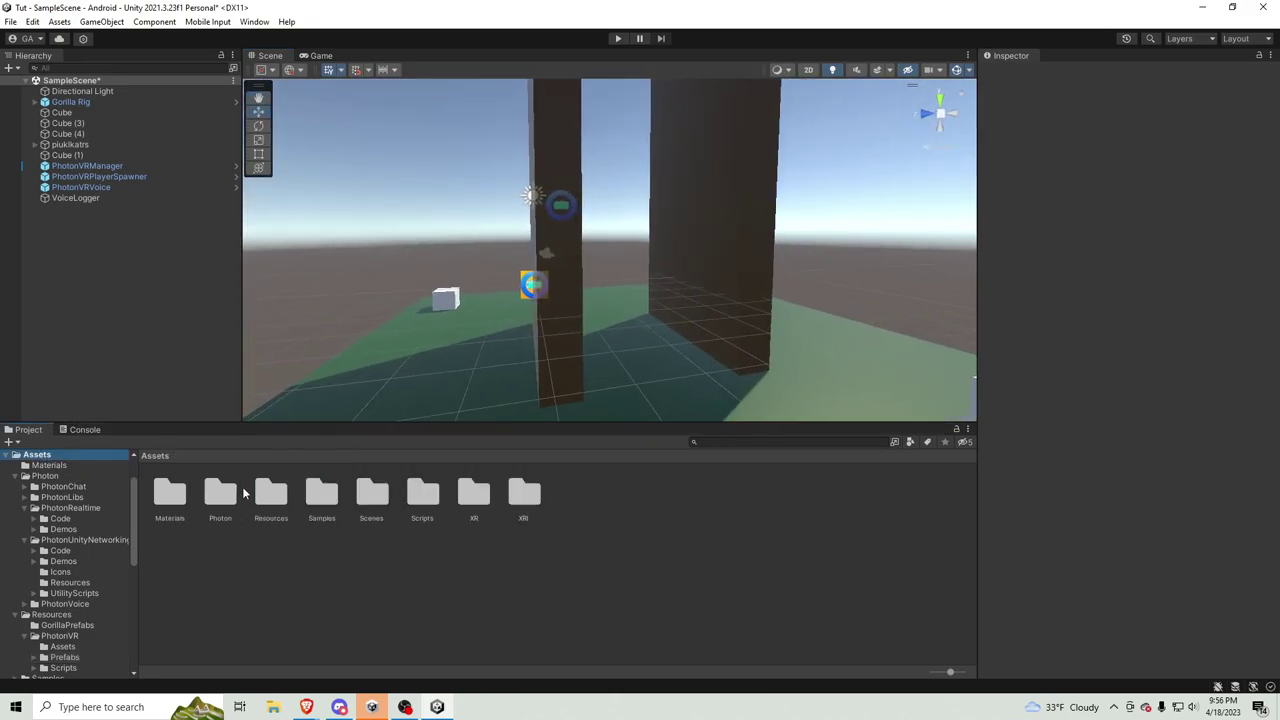